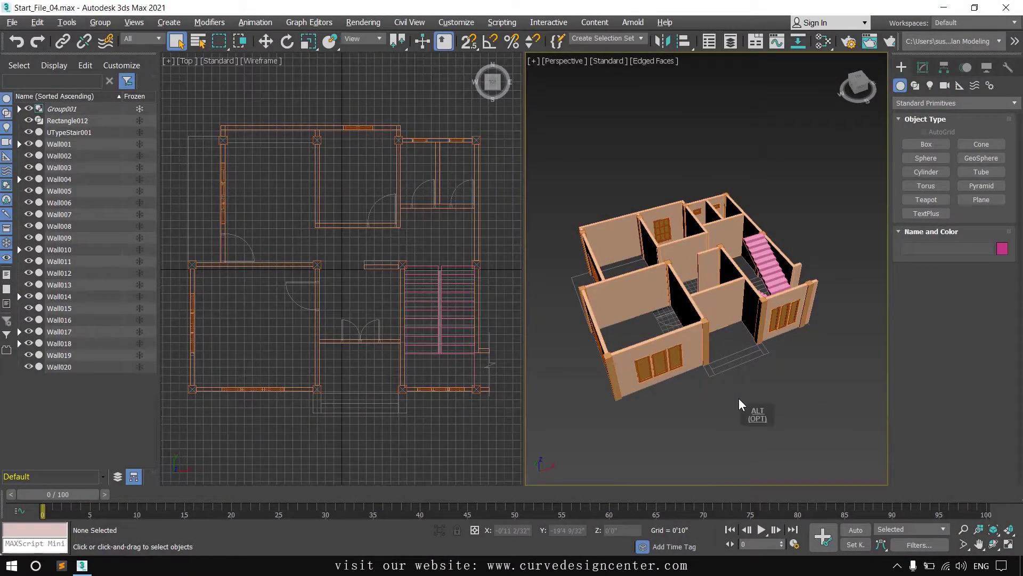
# Start a Pivot door and turn on 2D snapping to edges and segments
pyautogui.hotkey('alt', 'w')
pyautogui.keyDown('alt'); pyautogui.moveTo(707, 395); pyautogui.dragTo(677, 405, button='middle'); pyautogui.keyUp('alt')
pyautogui.hotkey('alt', 'w')
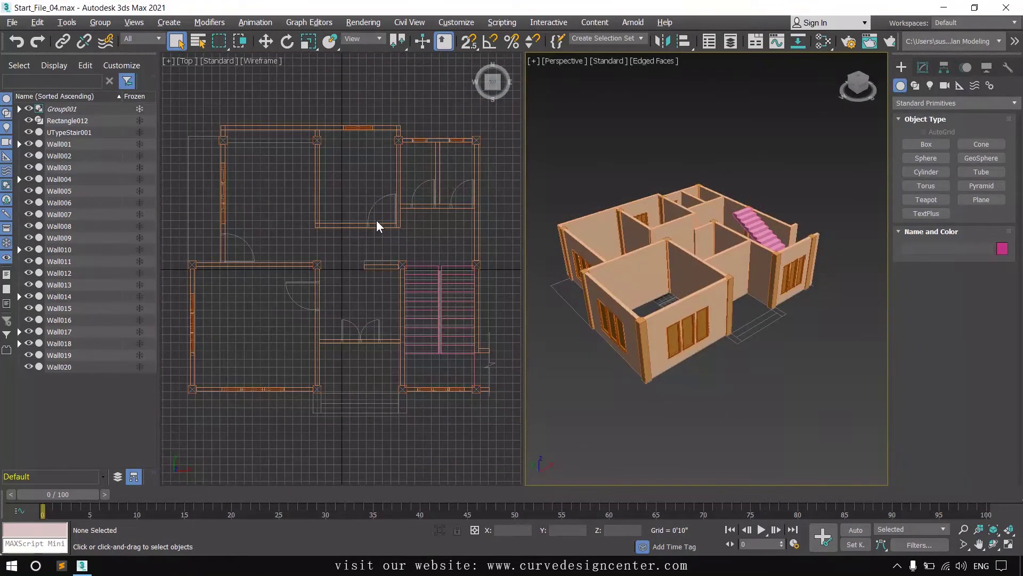
pyautogui.click(930, 104)
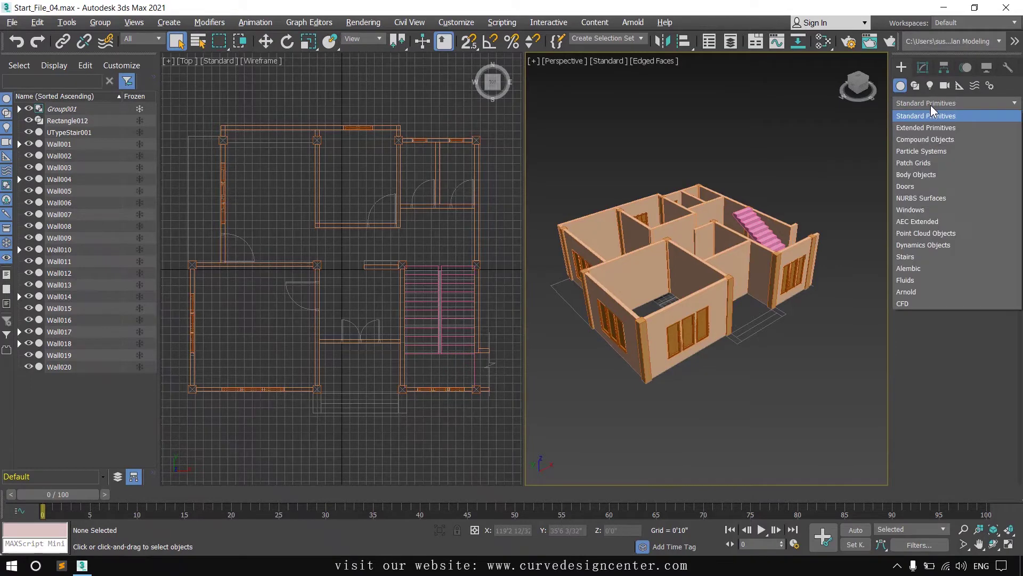
pyautogui.click(912, 186)
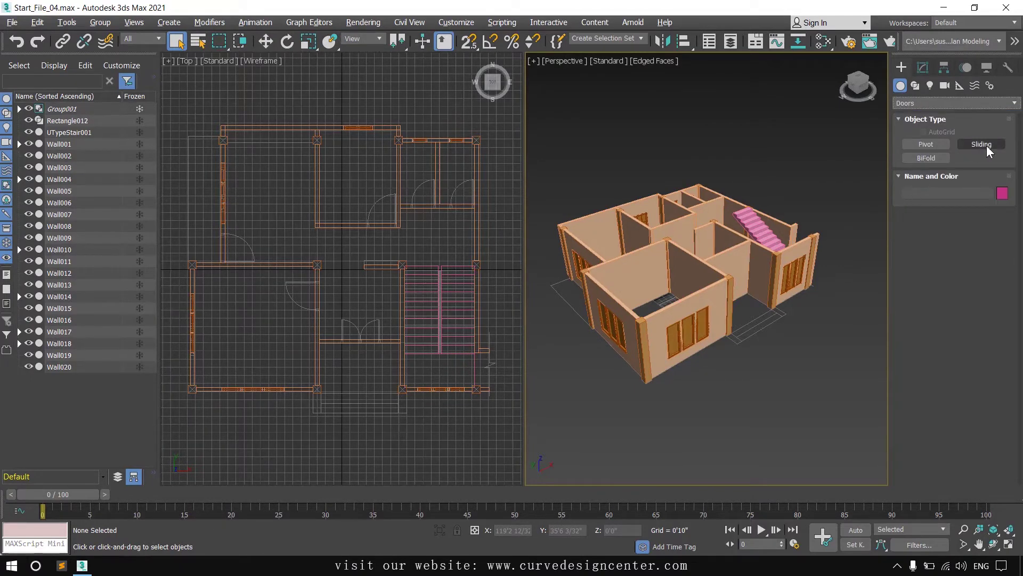
pyautogui.click(926, 144)
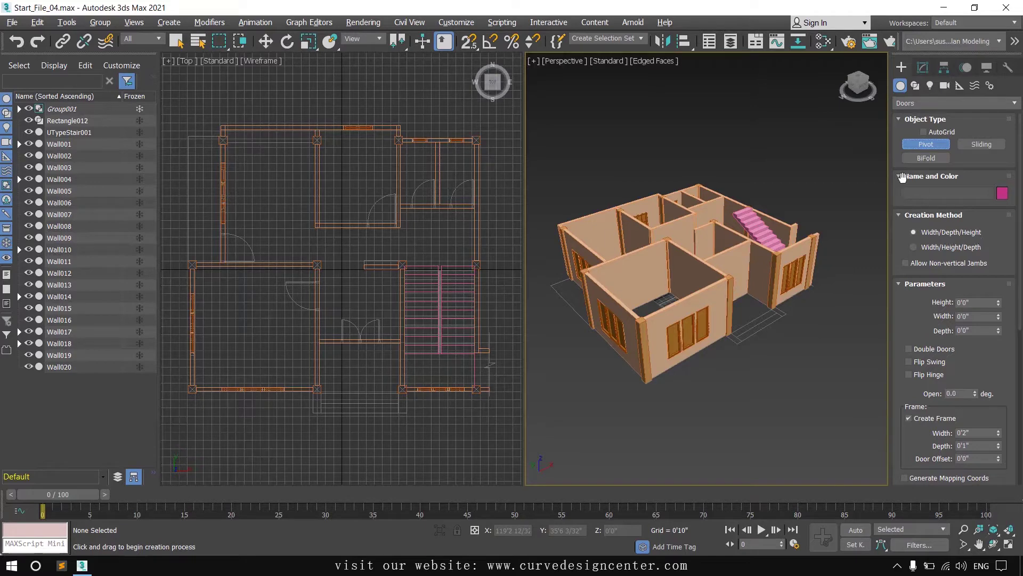
pyautogui.click(472, 39)
pyautogui.rightClick(472, 39)
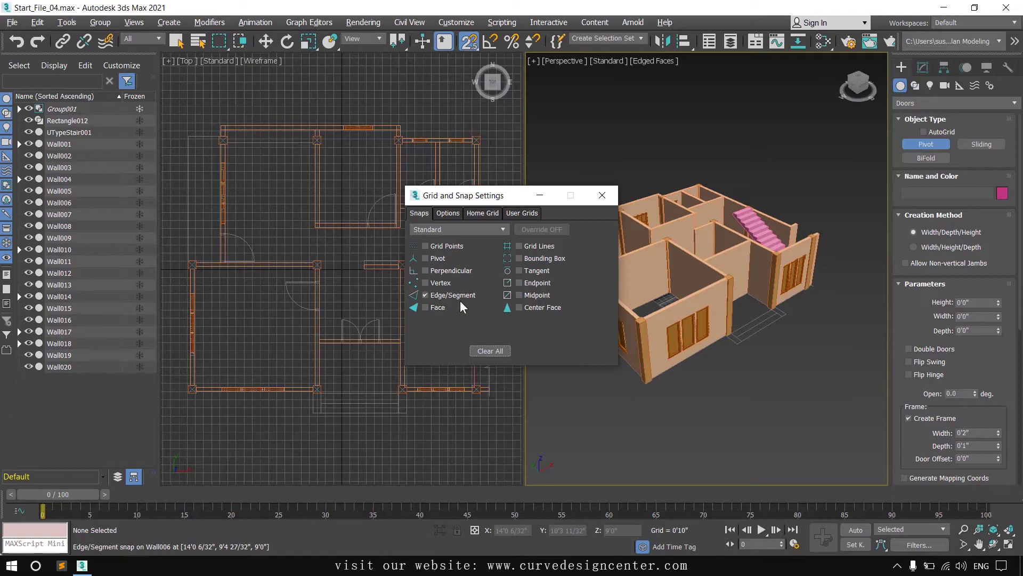
pyautogui.click(614, 196)
# Draw a pivot door in the upper-middle room's lower wall, about 2'8" wide, 5" deep and, with snapping off, 4'5" high
pyautogui.hotkey('alt', 'w')
pyautogui.scroll(5, 447, 322)
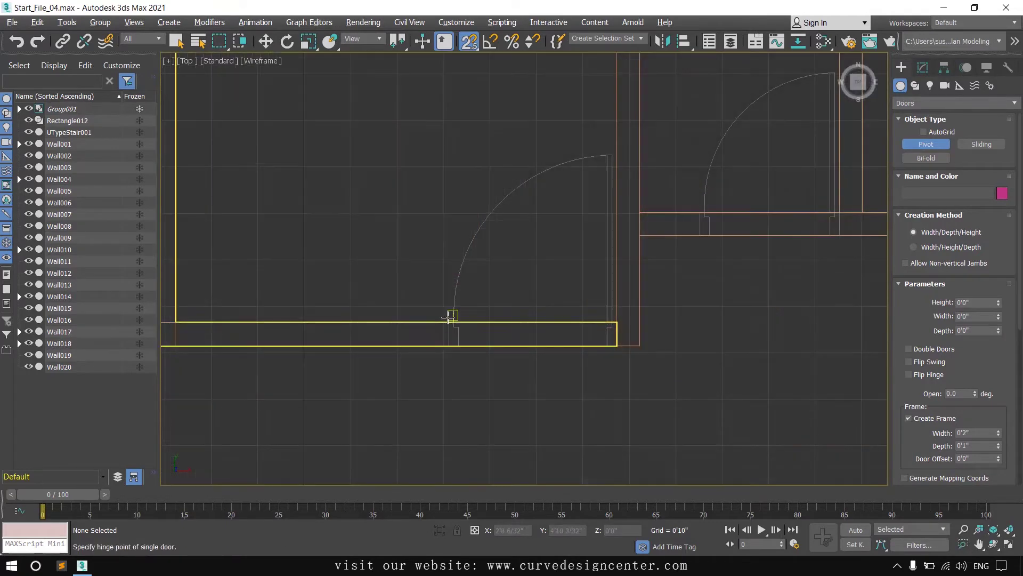
pyautogui.moveTo(447, 323); pyautogui.dragTo(598, 322)
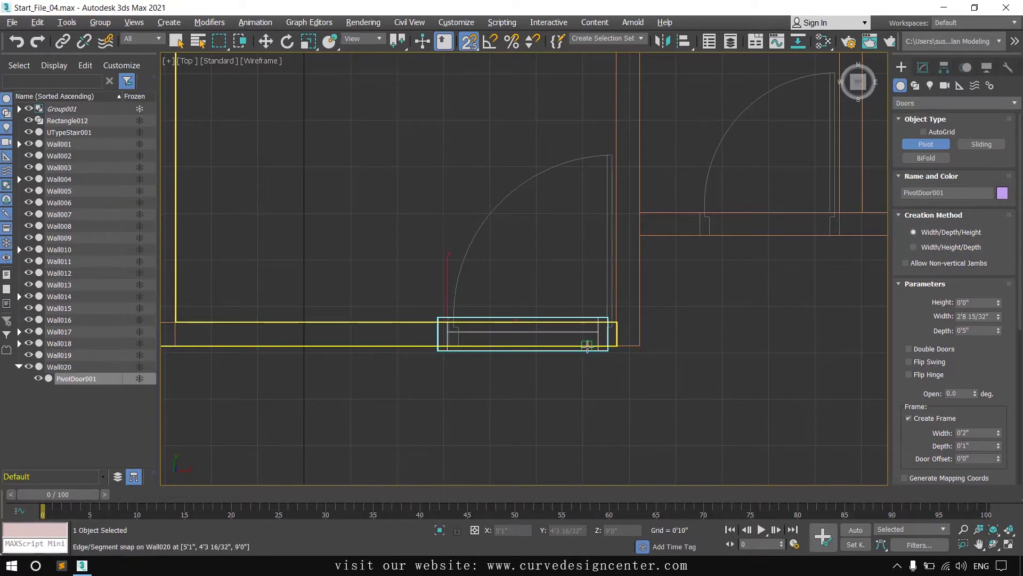
pyautogui.click(587, 332)
pyautogui.press('f')
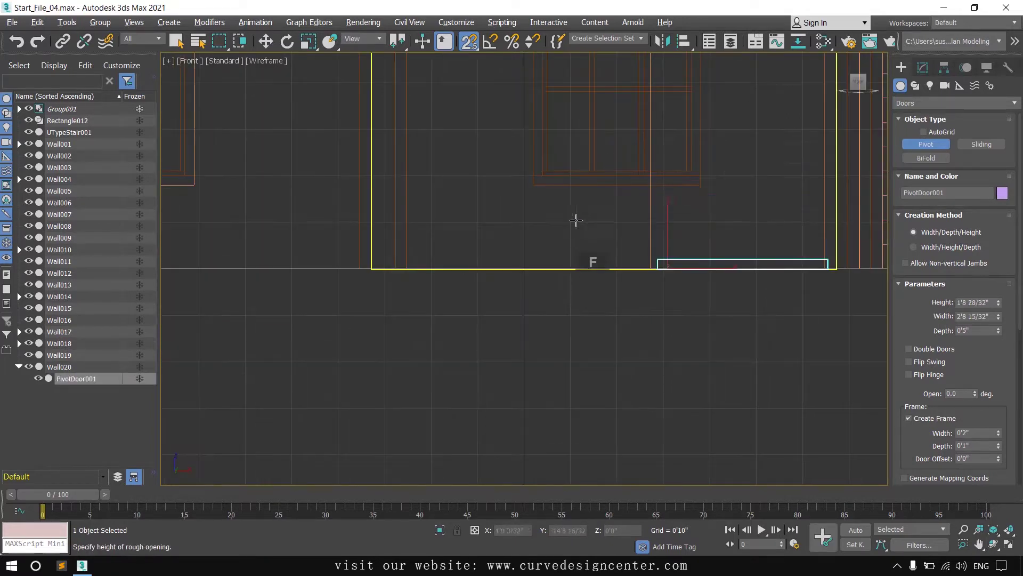
pyautogui.moveTo(569, 183); pyautogui.dragTo(464, 345, button='middle')
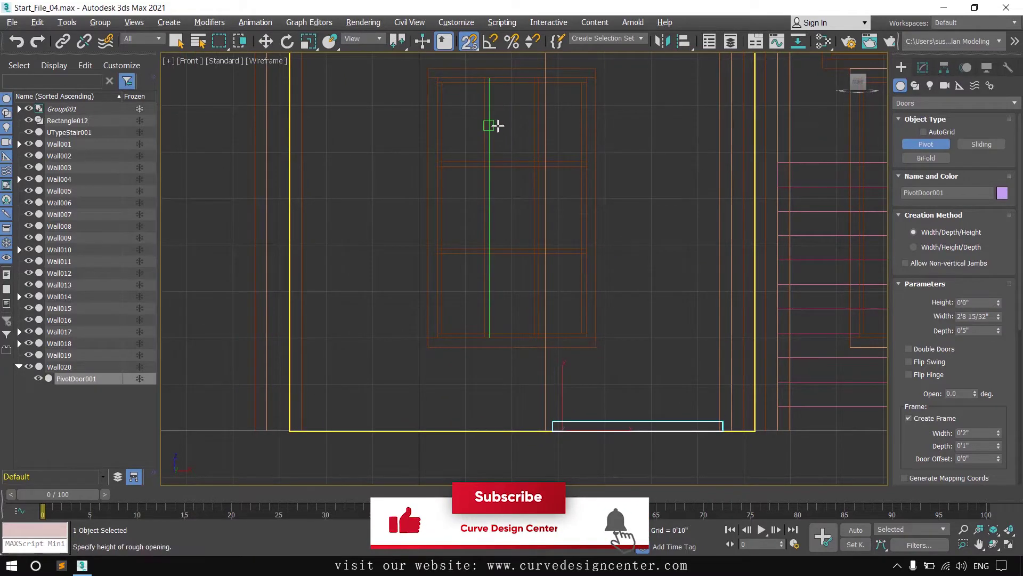
pyautogui.press('s')
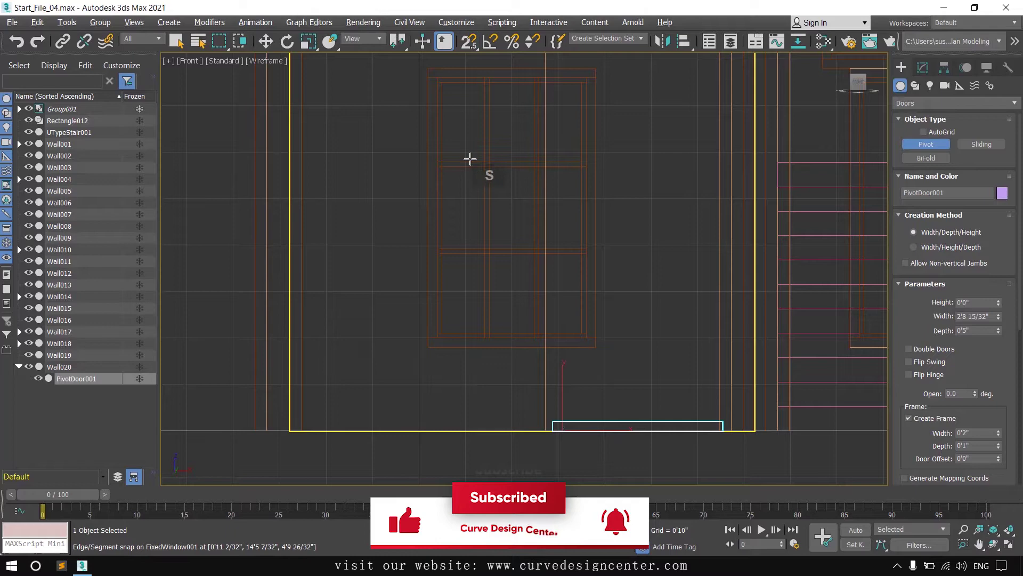
pyautogui.click(603, 102)
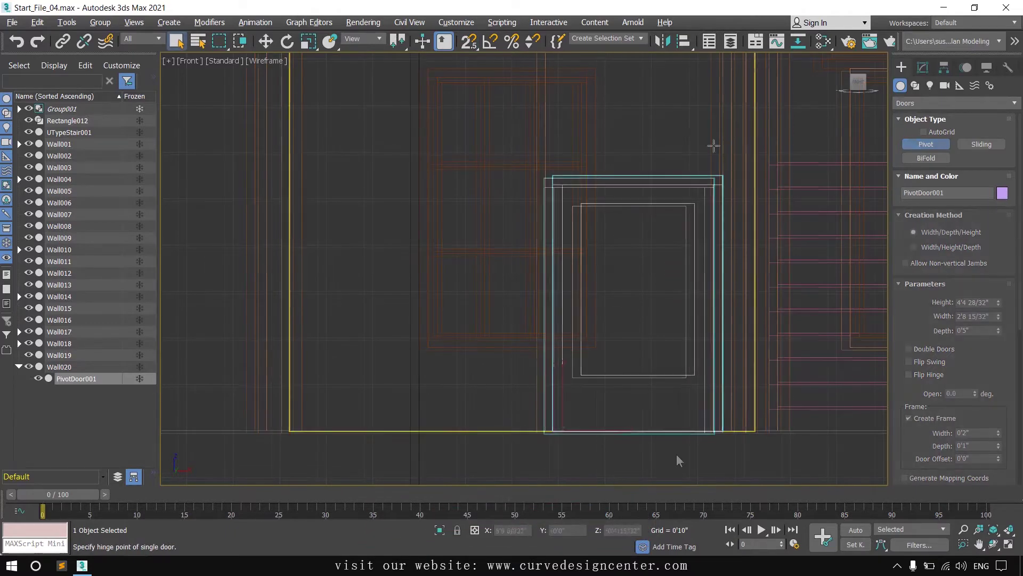
pyautogui.rightClick(677, 454)
# Set the pivot door's height to 6'6" and its width to 3'0"
pyautogui.hotkey('alt', 'w')
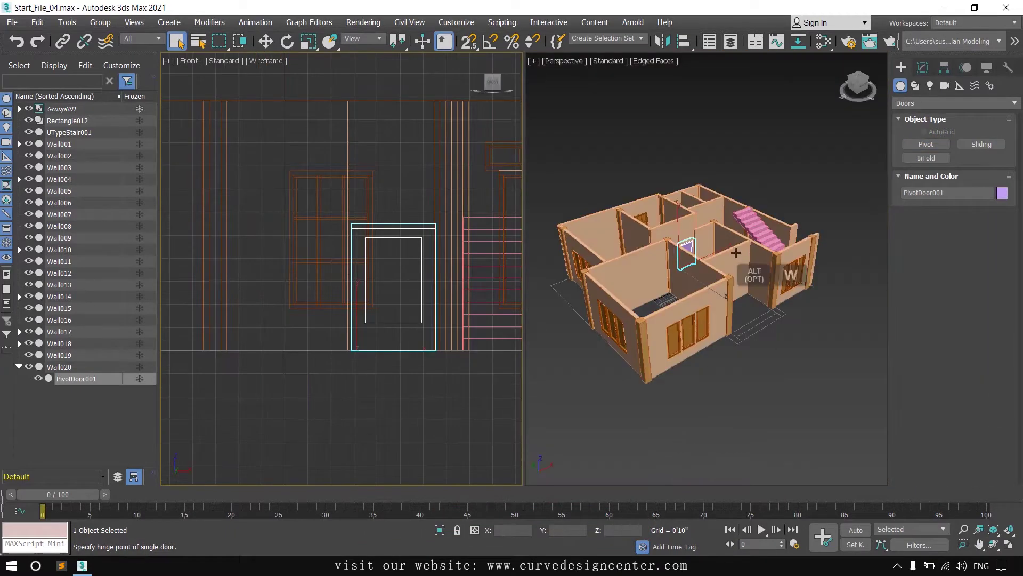
pyautogui.keyDown('alt'); pyautogui.moveTo(676, 454); pyautogui.dragTo(725, 384, button='middle'); pyautogui.keyUp('alt')
pyautogui.scroll(5, 651, 331)
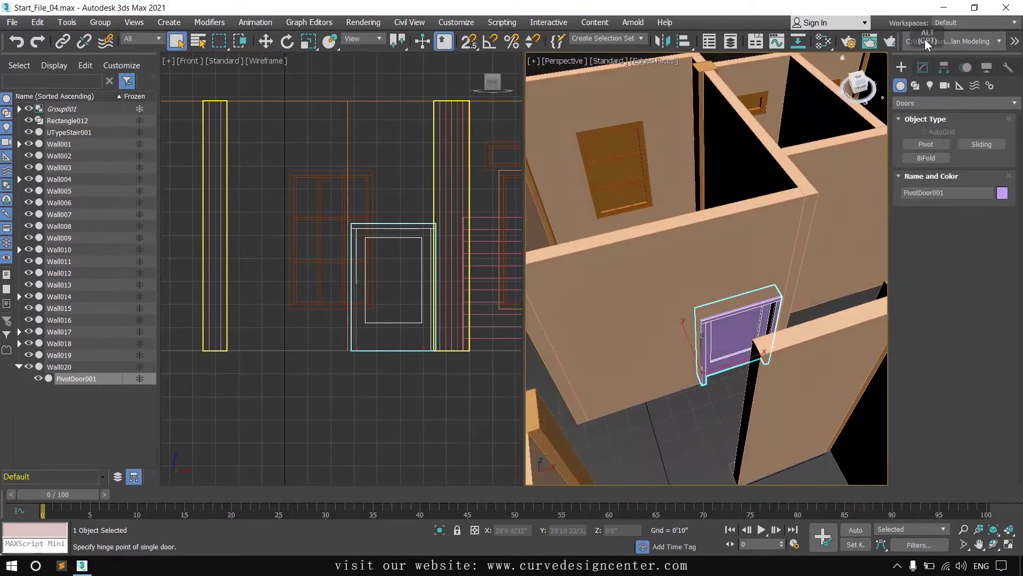
pyautogui.click(923, 68)
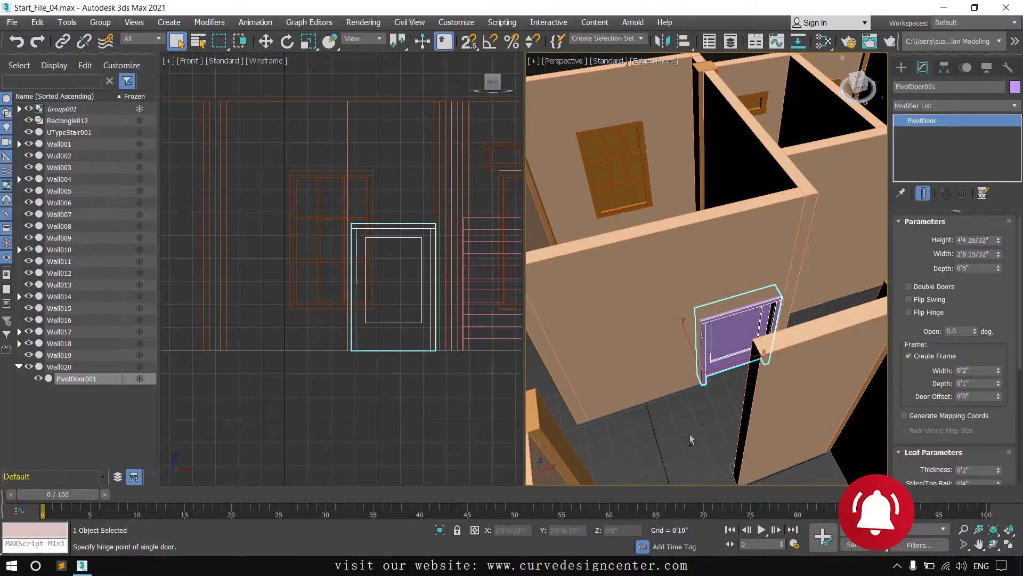
pyautogui.doubleClick(964, 240)
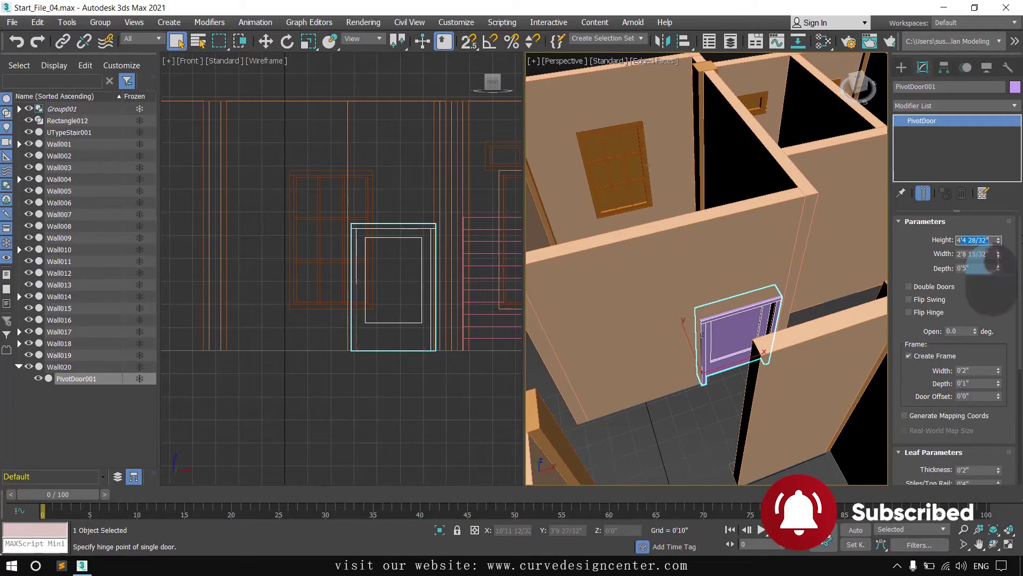
pyautogui.press('BackSpace')
pyautogui.write("6'6")
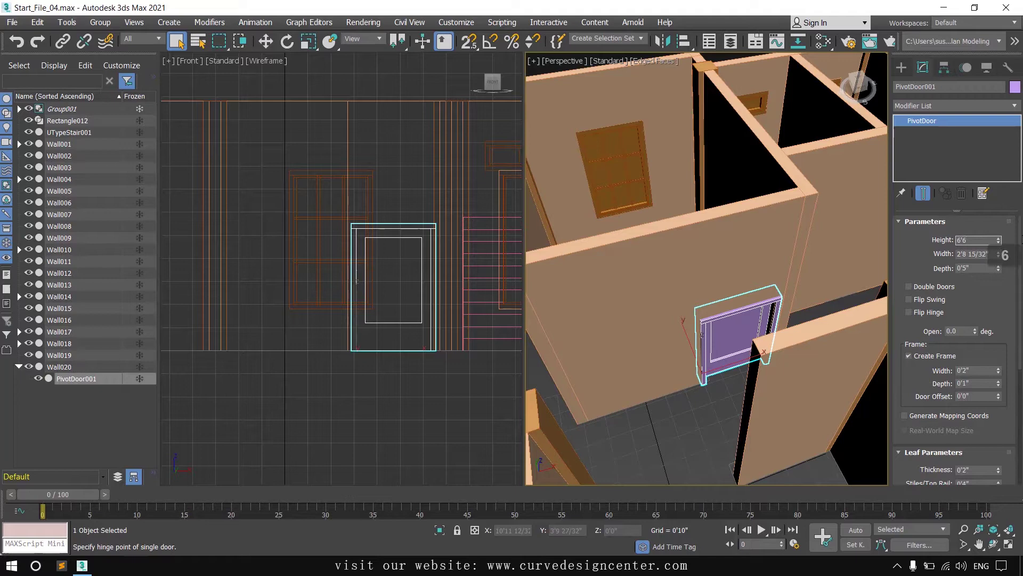
pyautogui.press('Tab')
pyautogui.press('BackSpace')
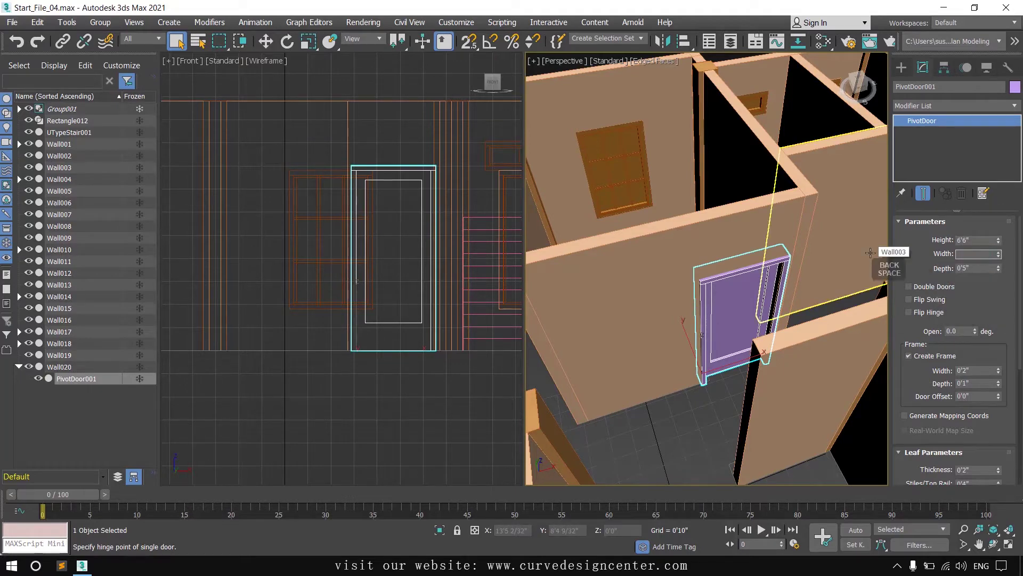
pyautogui.press('Return')
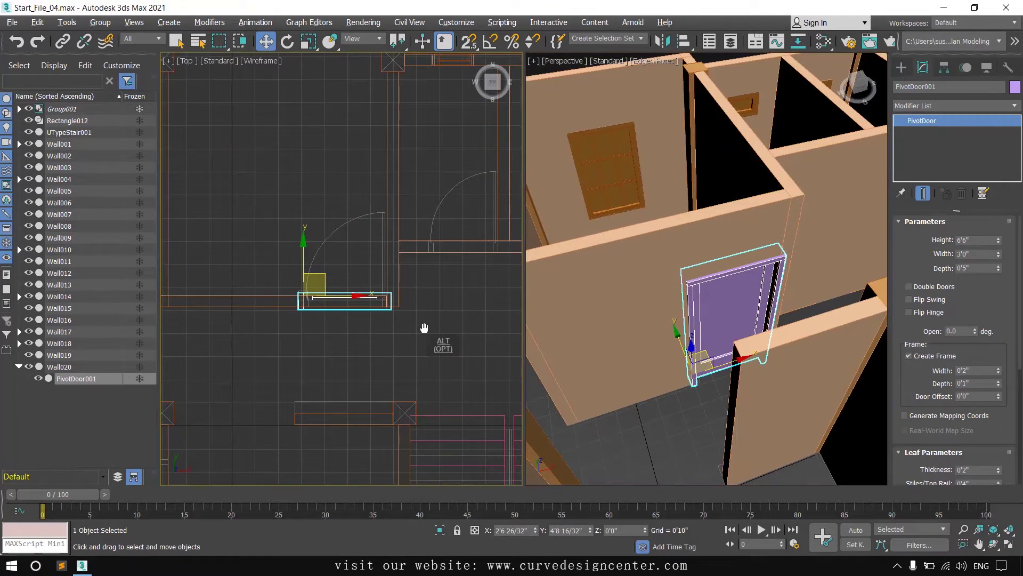
# Move the door about 2" in the negative X direction to align it with the room's side wall in plan
pyautogui.hotkey('alt', 'w')
pyautogui.scroll(4, 567, 367)
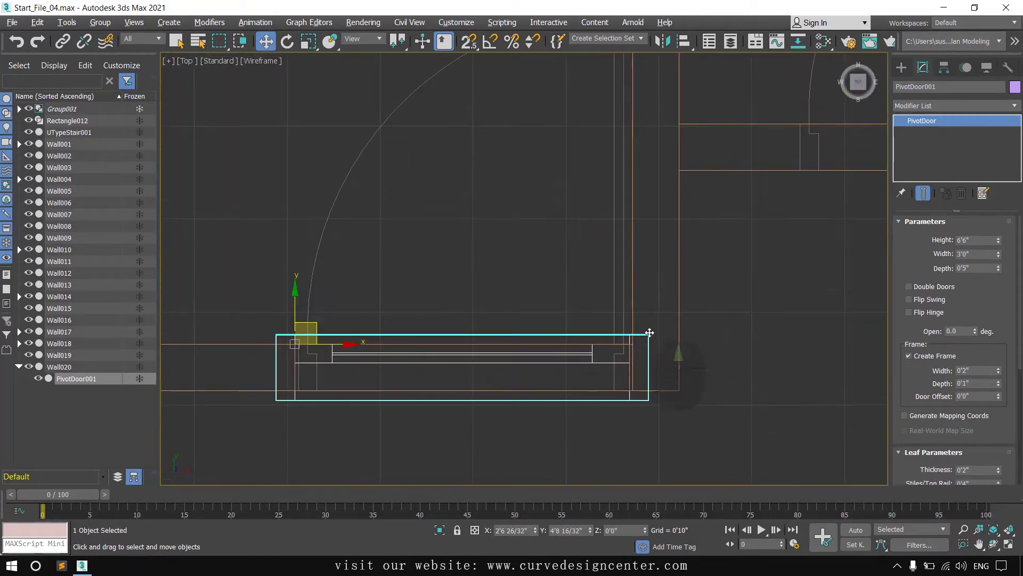
pyautogui.scroll(-2, 366, 387)
pyautogui.moveTo(366, 387); pyautogui.dragTo(398, 376, button='middle')
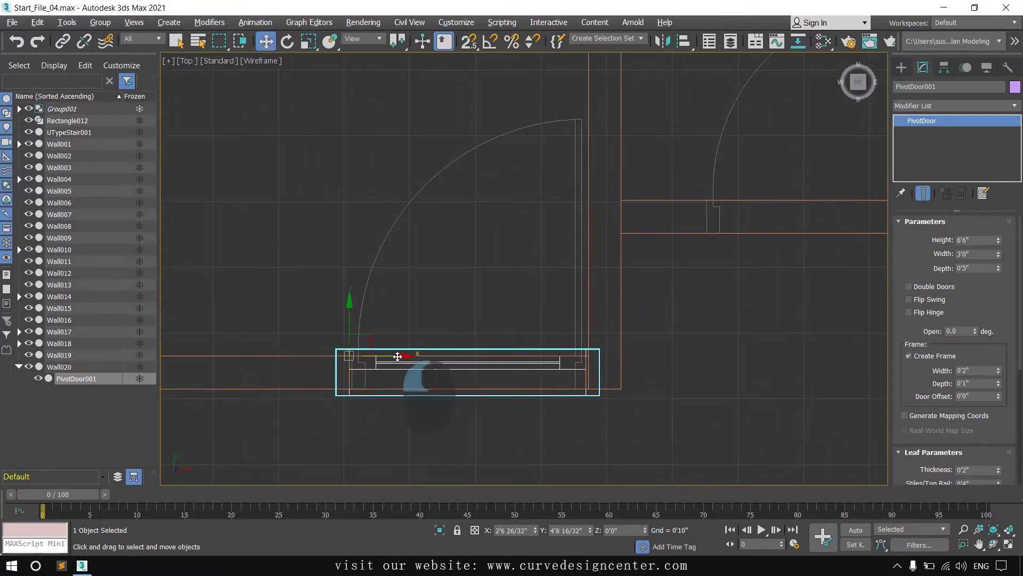
pyautogui.moveTo(398, 356); pyautogui.dragTo(386, 357)
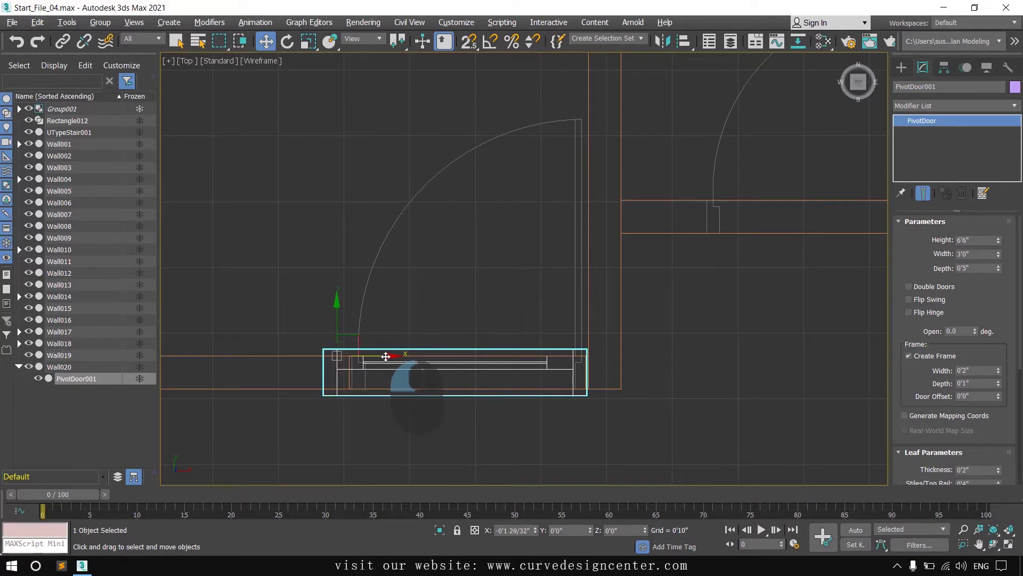
# Swing the door leaf open to 44 degrees
pyautogui.hotkey('alt', 'w')
pyautogui.keyDown('alt'); pyautogui.moveTo(635, 359); pyautogui.dragTo(688, 349, button='middle'); pyautogui.keyUp('alt')
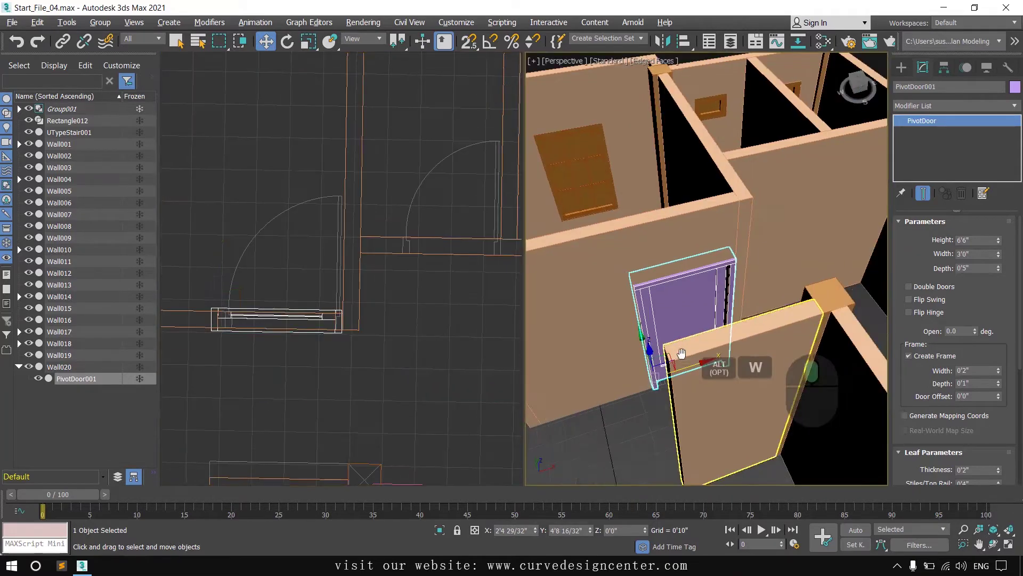
pyautogui.hotkey('alt', 'w')
pyautogui.scroll(3, 536, 414)
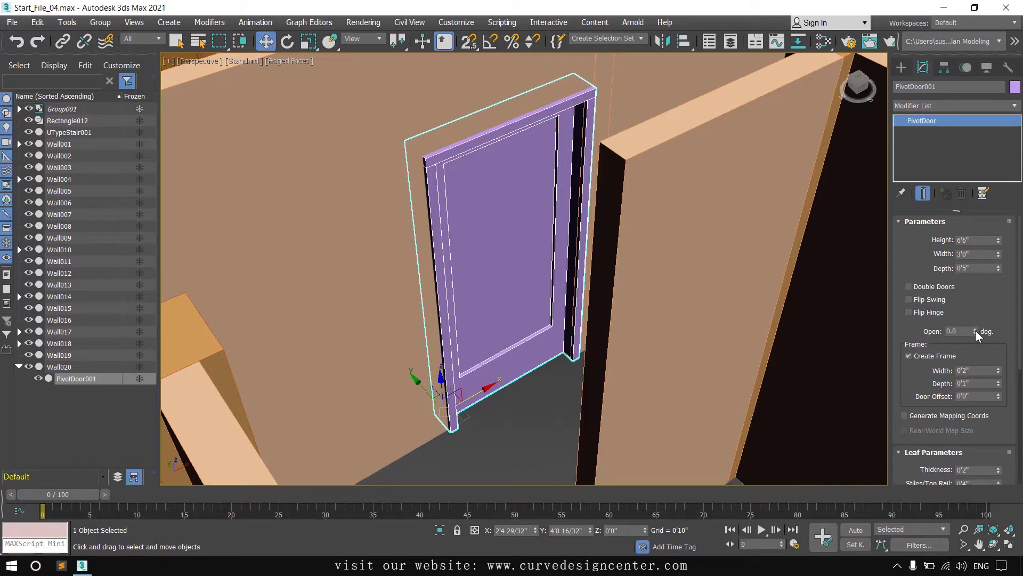
pyautogui.moveTo(974, 331); pyautogui.dragTo(971, 282)
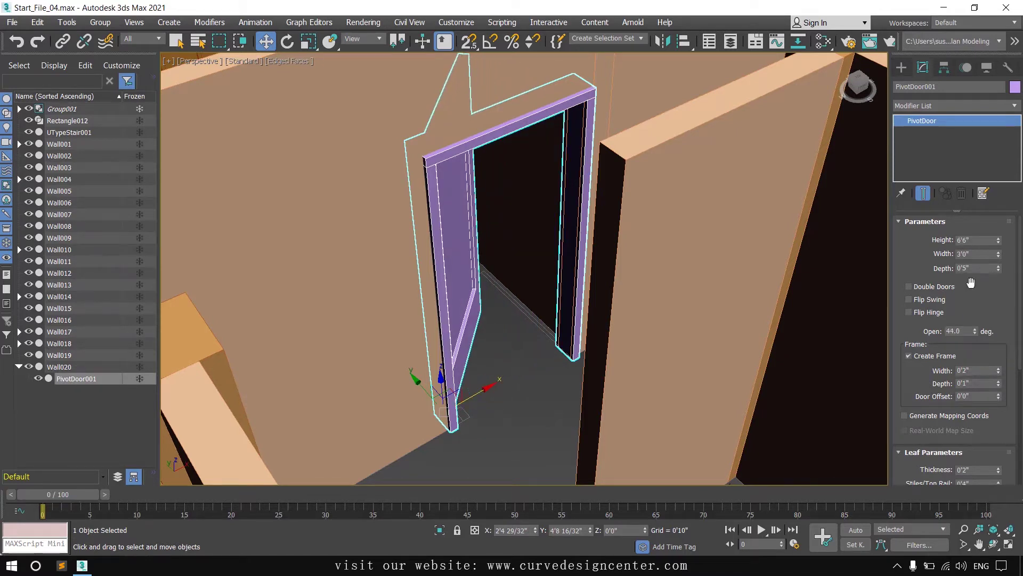
# Make the door a double door with flipped swing, opened to 63 degrees
pyautogui.click(925, 289)
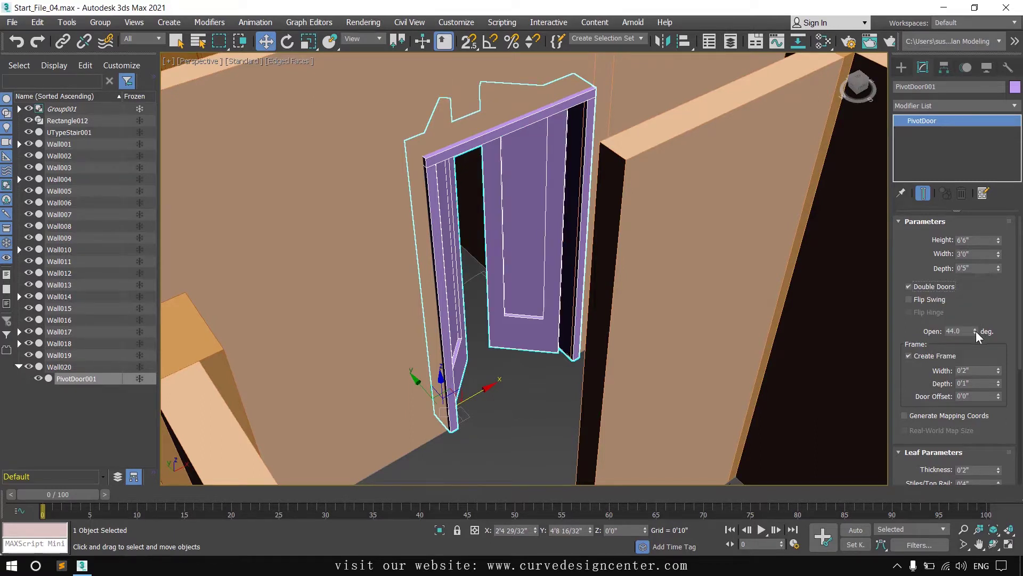
pyautogui.moveTo(976, 331); pyautogui.dragTo(980, 315)
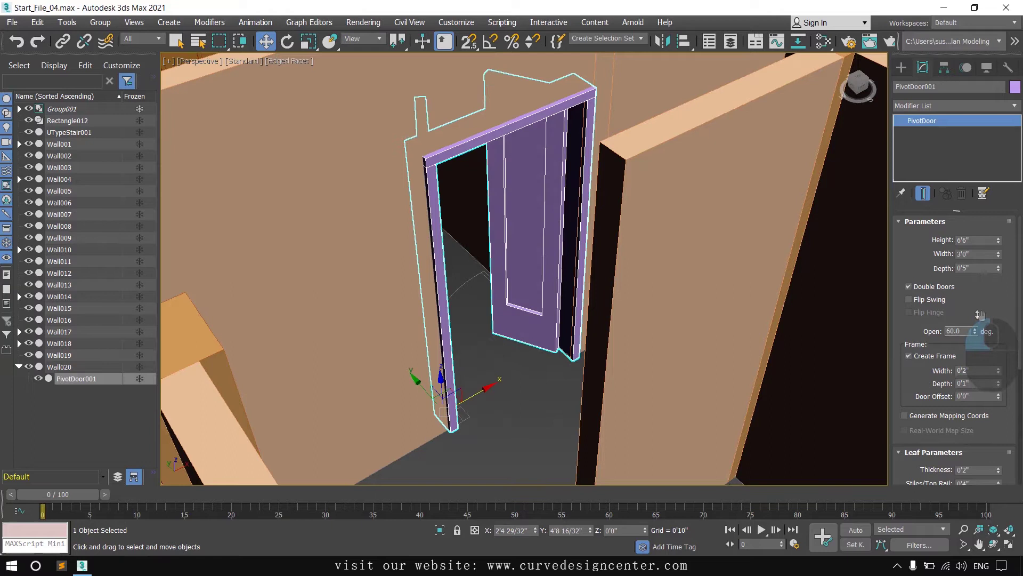
pyautogui.click(916, 299)
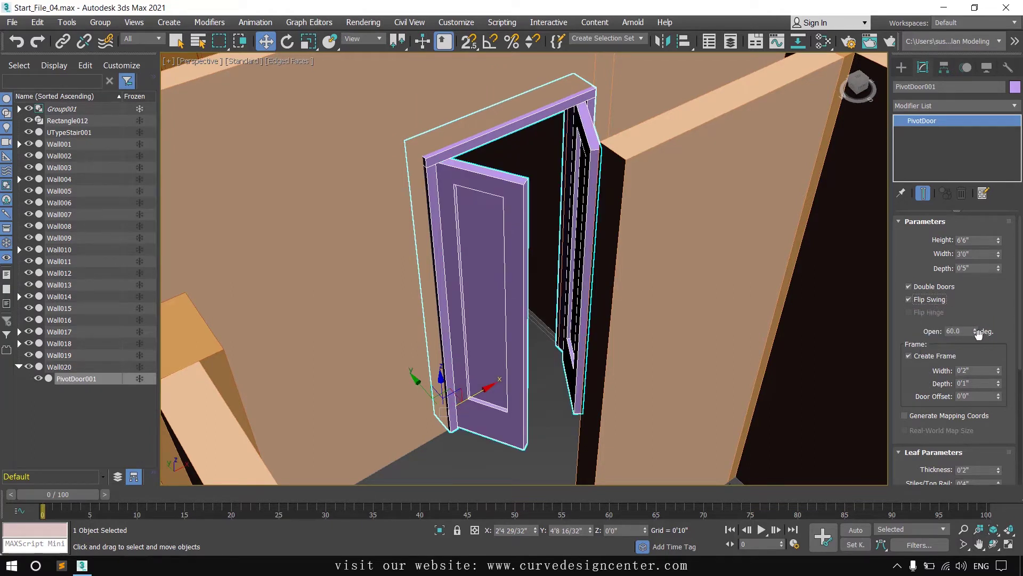
pyautogui.moveTo(975, 331); pyautogui.dragTo(976, 330)
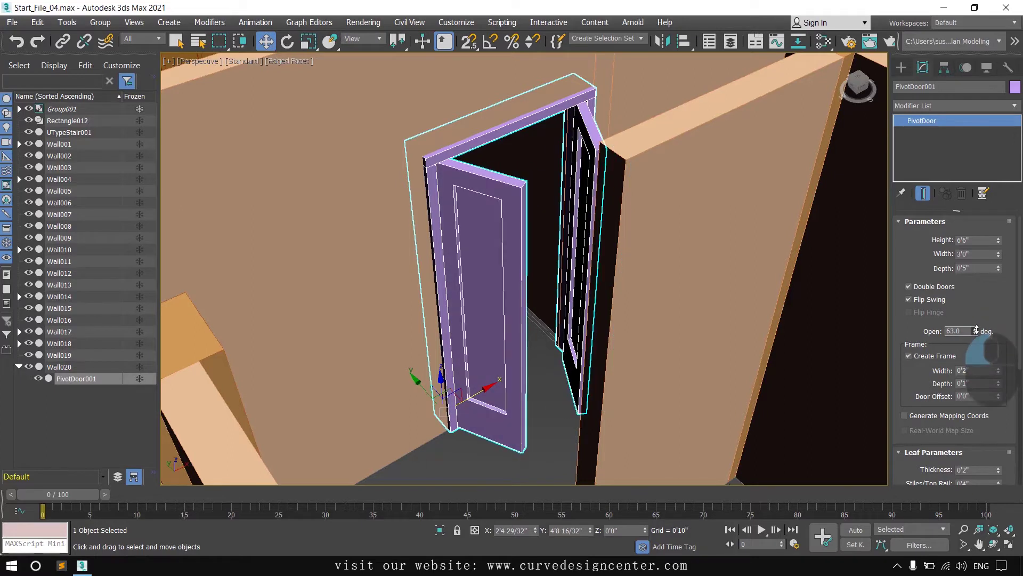
# Turn off Double Doors and Flip Swing, trying Flip Hinge on and off for the single leaf
pyautogui.click(916, 286)
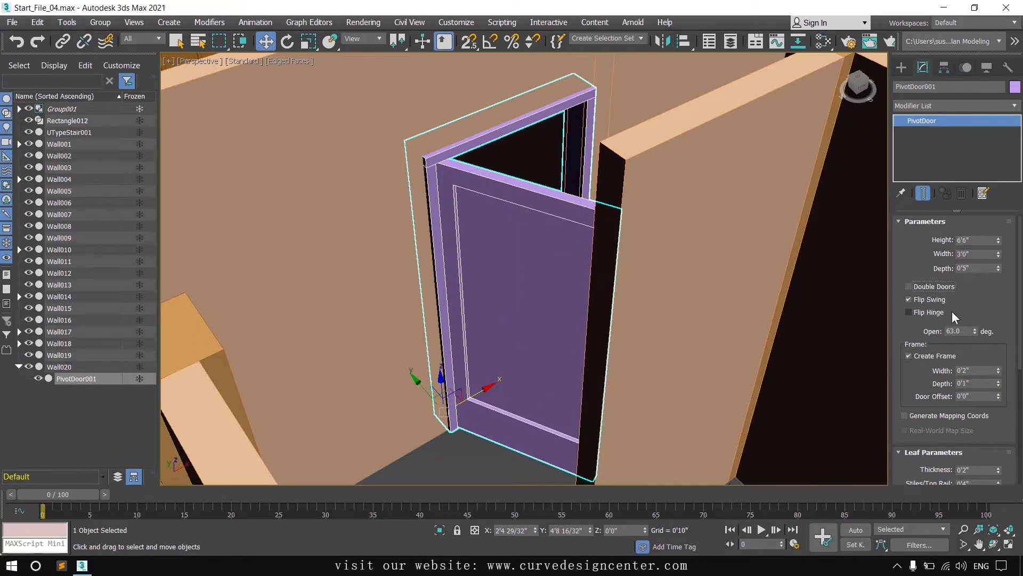
pyautogui.click(918, 314)
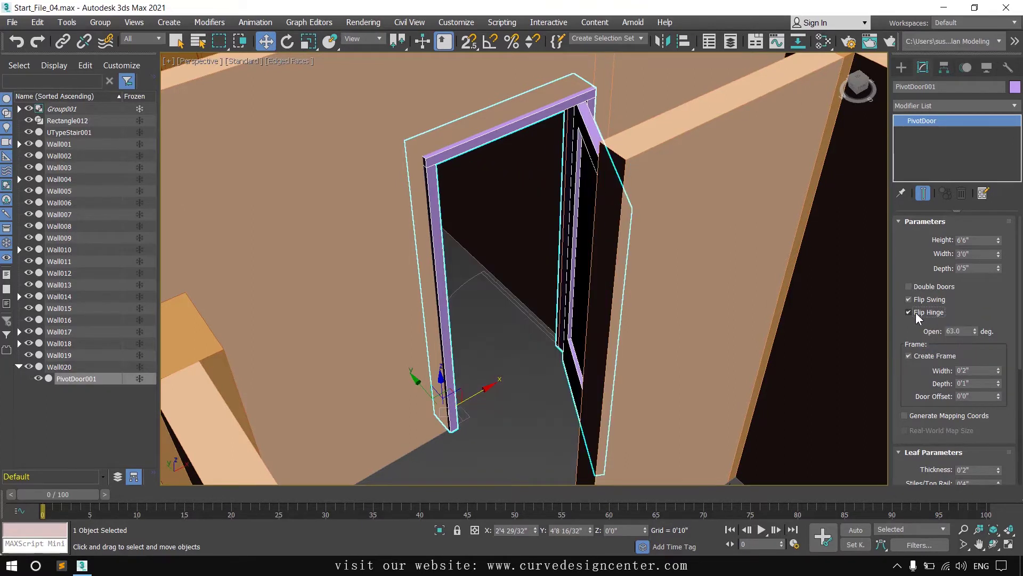
pyautogui.click(920, 314)
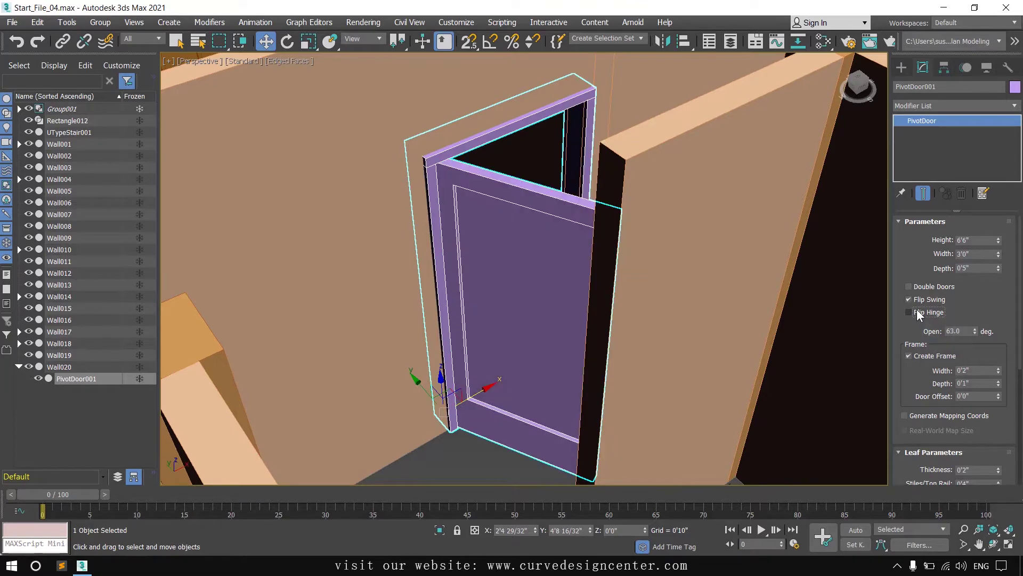
pyautogui.click(918, 301)
pyautogui.click(925, 315)
pyautogui.click(919, 311)
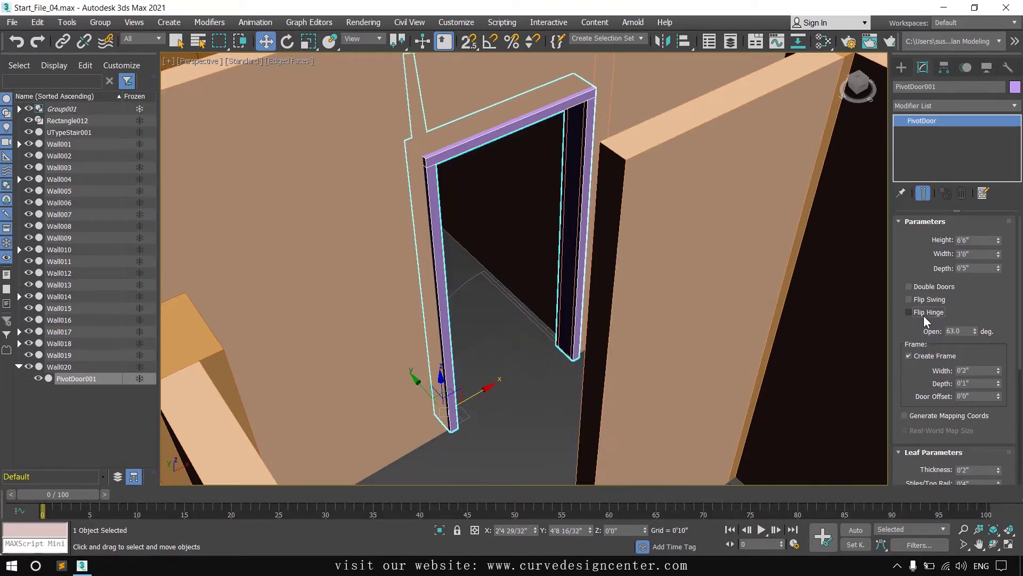
pyautogui.keyDown('alt'); pyautogui.moveTo(590, 344); pyautogui.dragTo(575, 363, button='middle'); pyautogui.keyUp('alt')
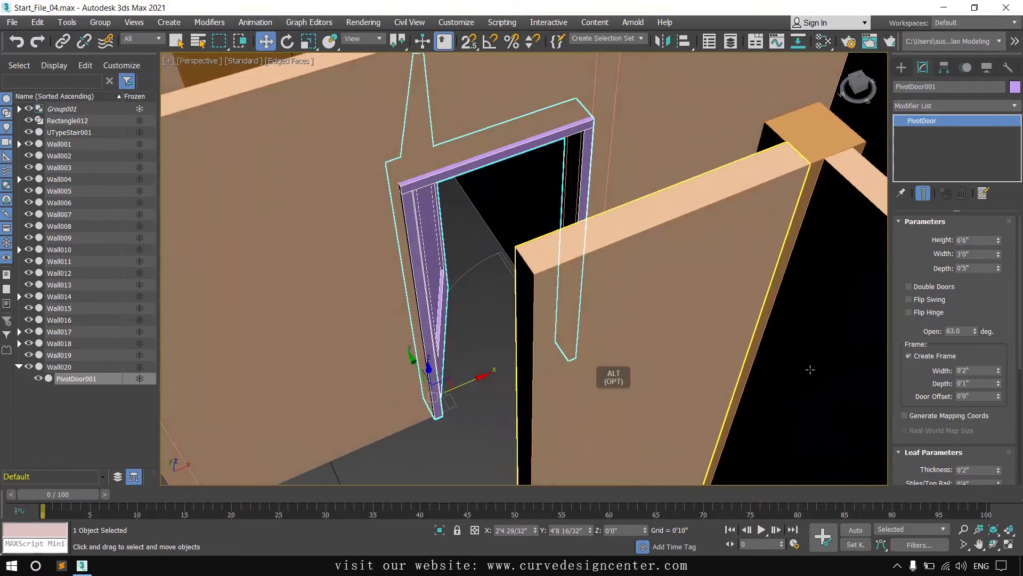
pyautogui.moveTo(921, 395); pyautogui.dragTo(921, 303)
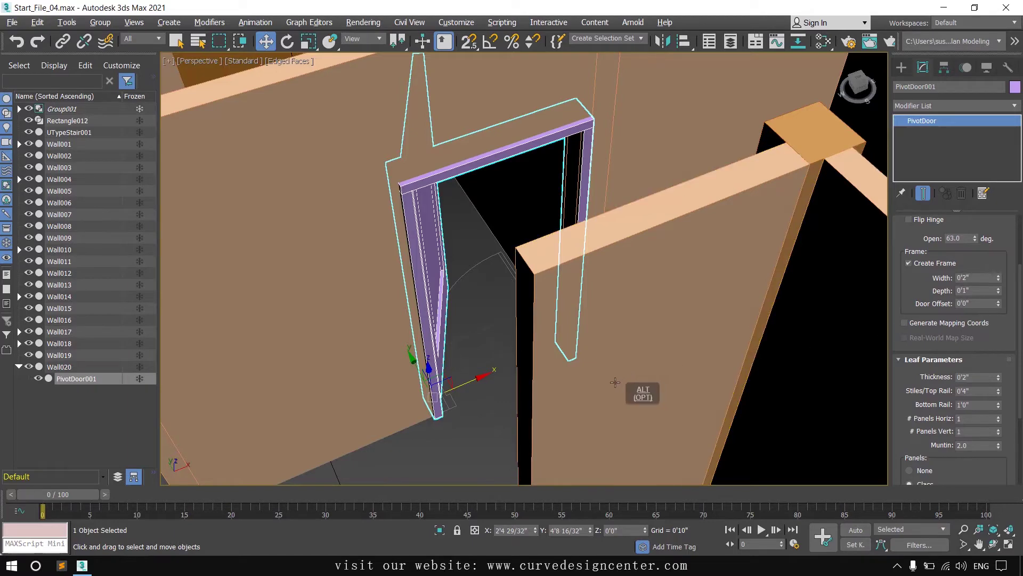
pyautogui.keyDown('alt'); pyautogui.moveTo(630, 383); pyautogui.dragTo(578, 354, button='middle'); pyautogui.keyUp('alt')
pyautogui.hotkey('alt', 'w')
pyautogui.moveTo(395, 300); pyautogui.dragTo(351, 303, button='middle')
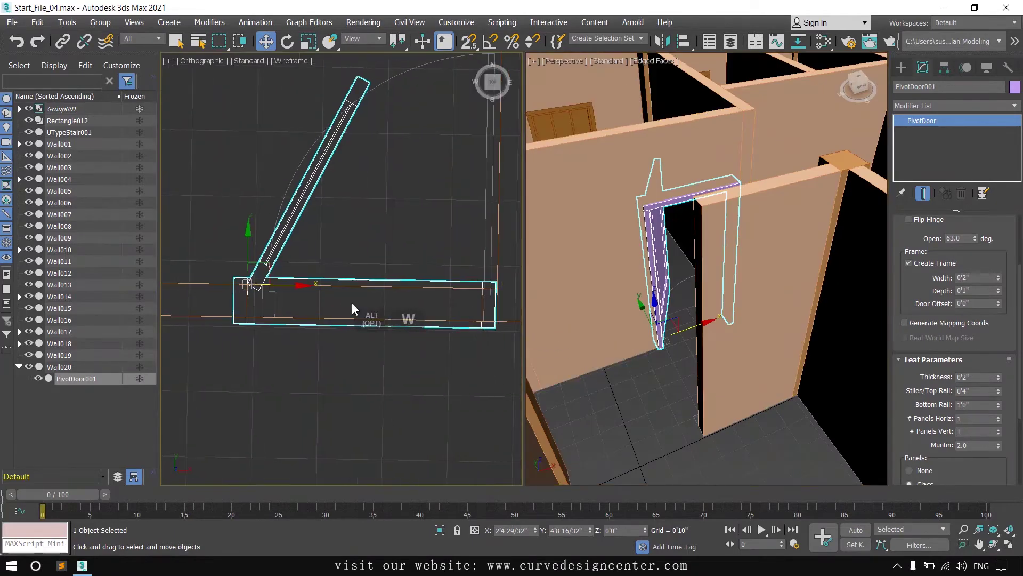
# Set the pivot door's frame Door Offset to 0'3" and examine the leaf's position within the wall in plan
pyautogui.hotkey('alt', 'w')
pyautogui.moveTo(406, 322); pyautogui.dragTo(439, 321, button='middle')
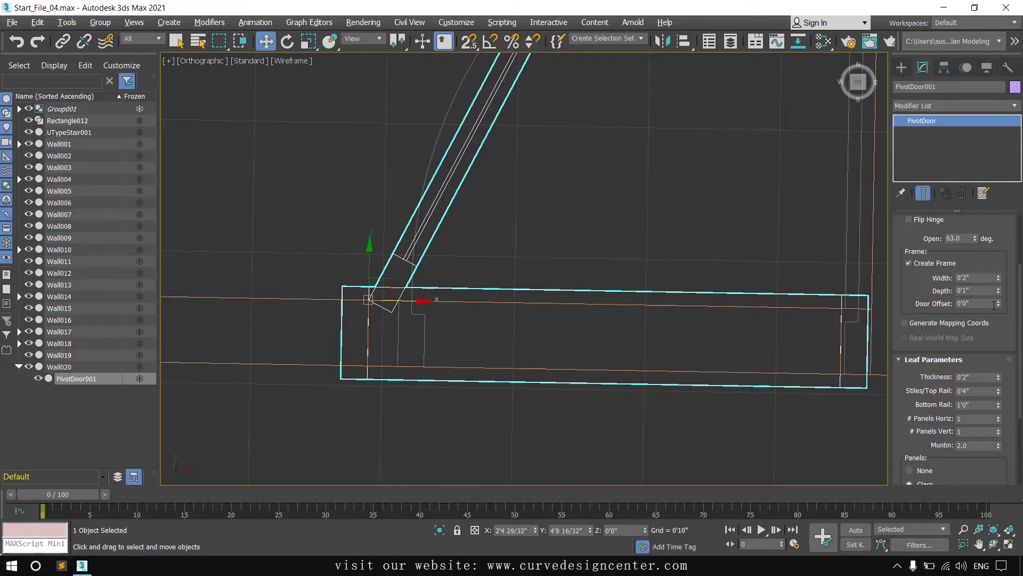
pyautogui.moveTo(999, 303); pyautogui.dragTo(1011, 121)
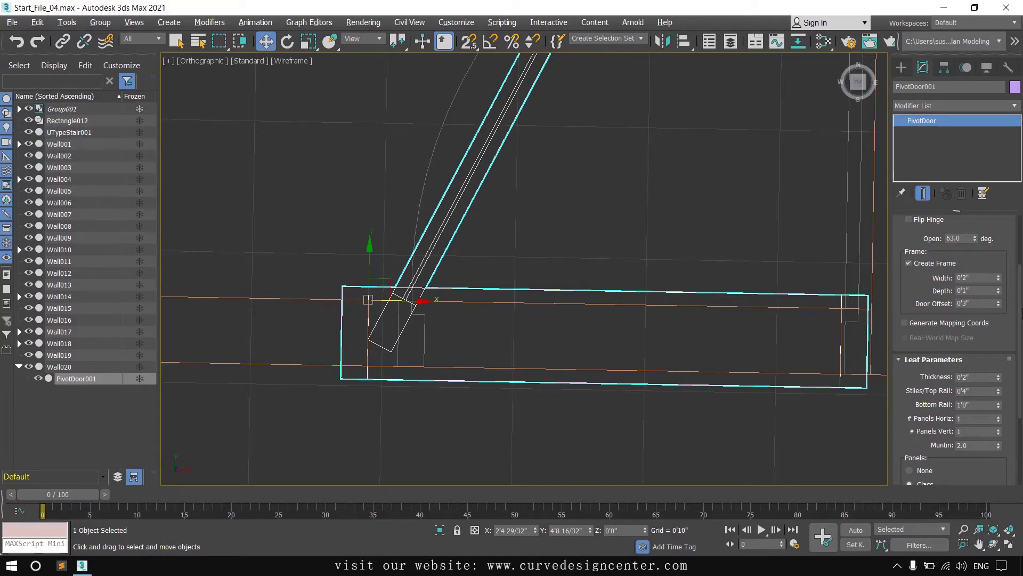
pyautogui.moveTo(999, 305)
pyautogui.mouseDown()
pyautogui.moveTo(1001, 408)
pyautogui.moveTo(998, 298)
pyautogui.mouseUp()
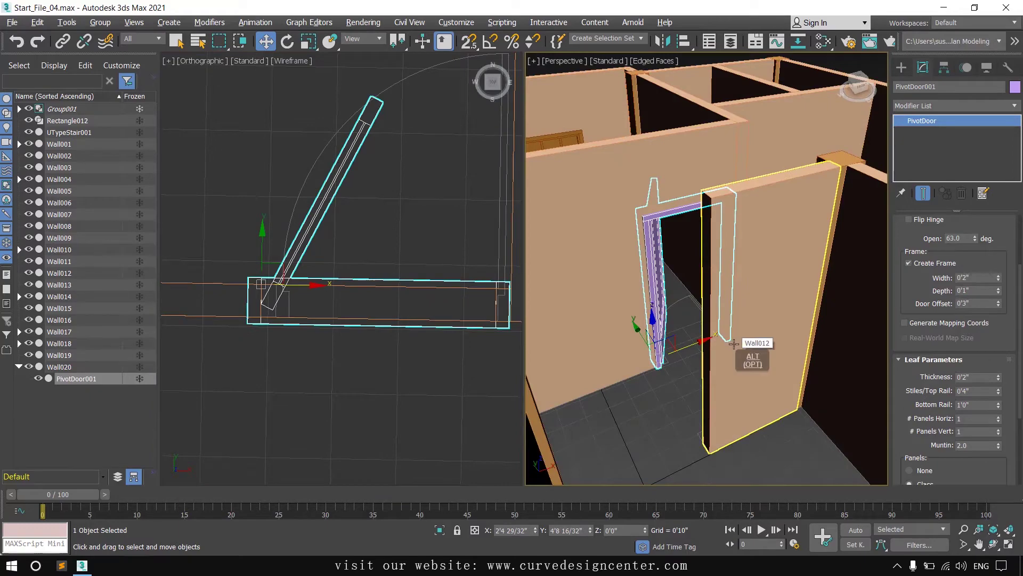
# Set the Door Offset to 0'1 6/32", leaf thickness to 0'1 19/32", stiles/top rail to 0'4 24/32" and bottom rail to 1'2 8/32"
pyautogui.hotkey('alt', 'w')
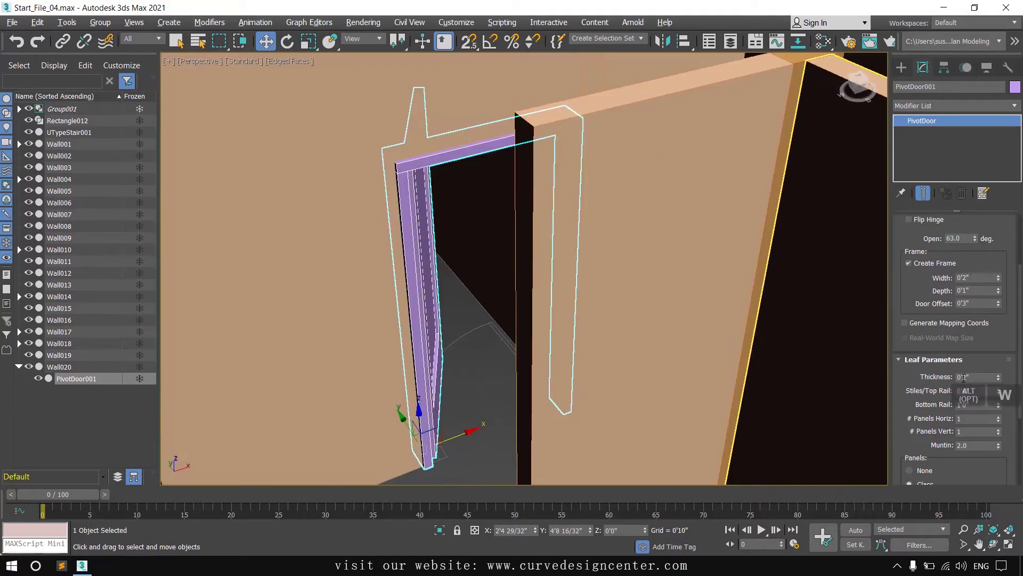
pyautogui.keyDown('alt'); pyautogui.moveTo(851, 384); pyautogui.dragTo(625, 362, button='middle'); pyautogui.keyUp('alt')
pyautogui.scroll(4, 486, 266)
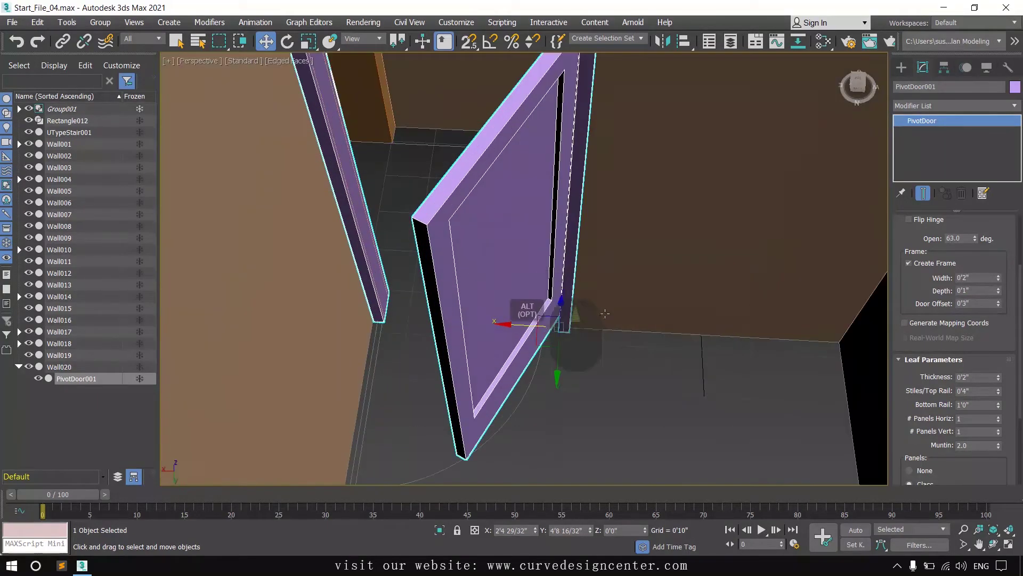
pyautogui.moveTo(999, 378); pyautogui.dragTo(998, 369)
pyautogui.moveTo(902, 394); pyautogui.dragTo(906, 351)
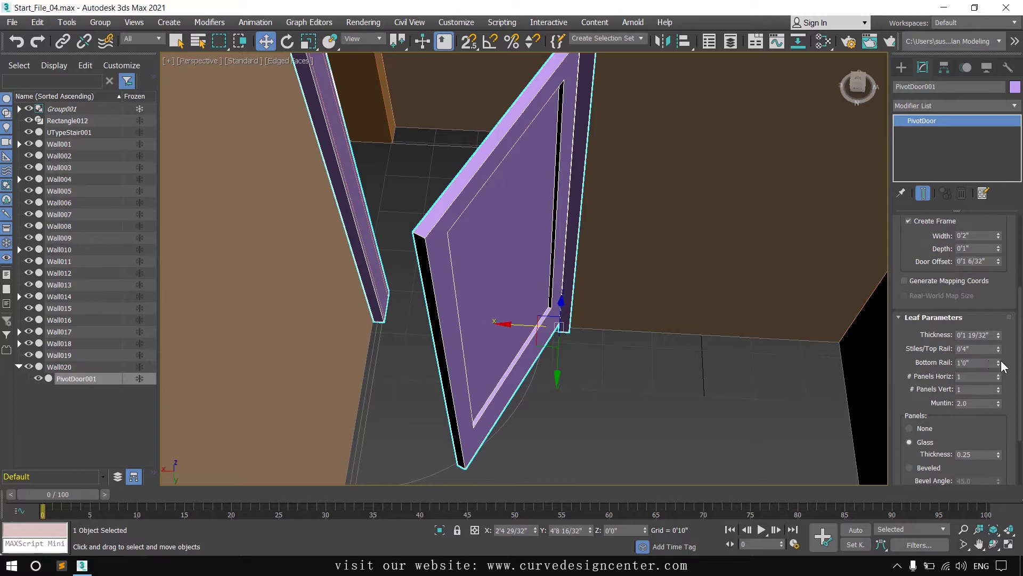
pyautogui.moveTo(999, 349)
pyautogui.mouseDown()
pyautogui.moveTo(1003, 368)
pyautogui.moveTo(999, 351)
pyautogui.mouseUp()
pyautogui.moveTo(903, 390); pyautogui.dragTo(903, 354)
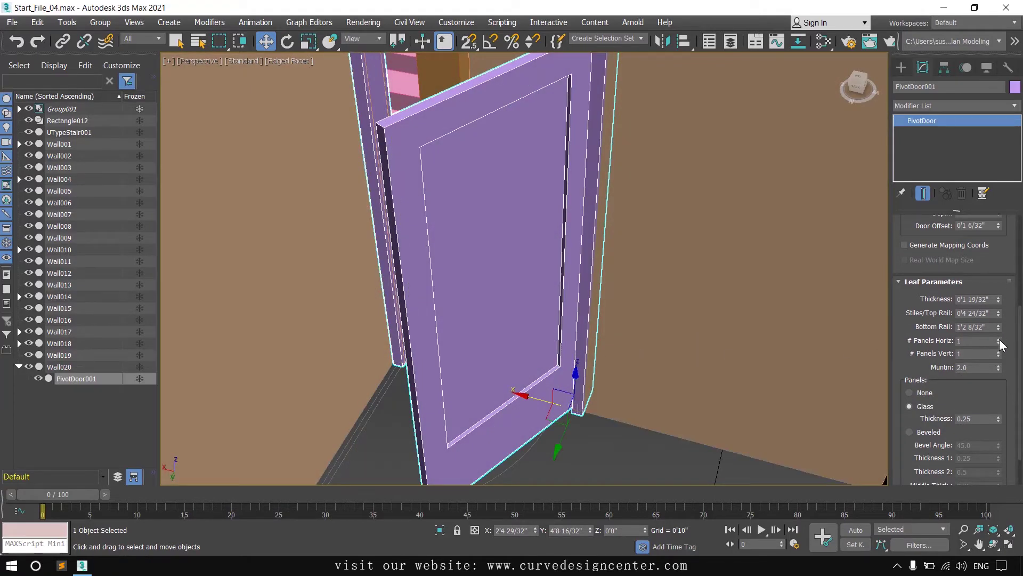
# Divide the door leaf into 2 horizontal and 2 vertical panels with a muntin of 1.632
pyautogui.click(999, 339)
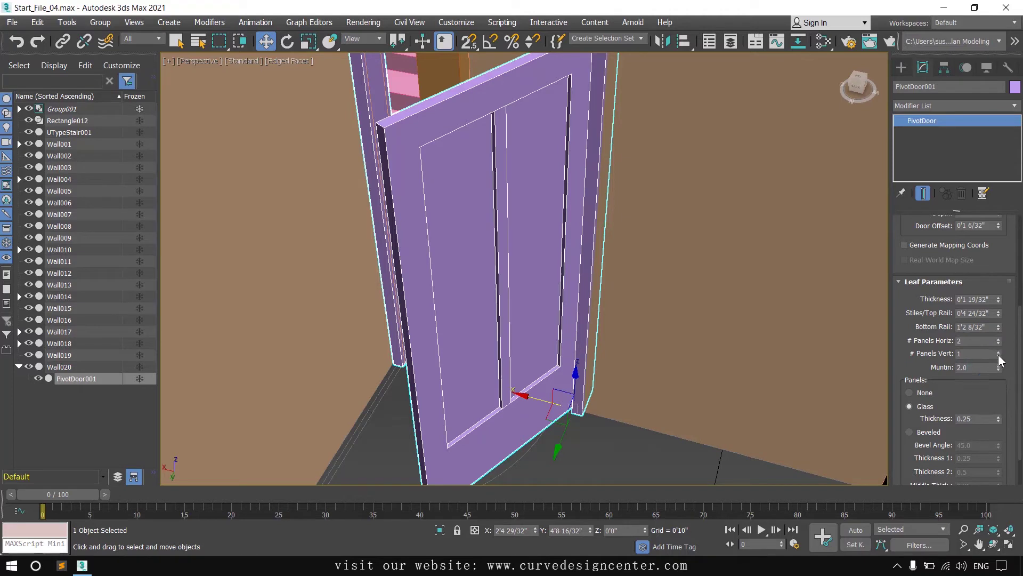
pyautogui.click(999, 352)
pyautogui.moveTo(912, 357); pyautogui.dragTo(912, 342)
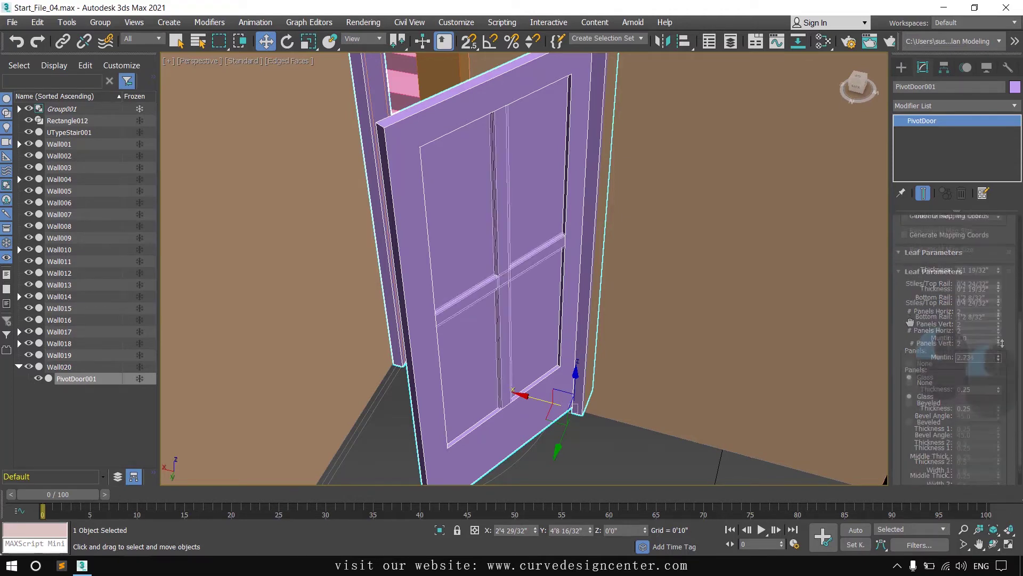
pyautogui.moveTo(999, 357)
pyautogui.mouseDown()
pyautogui.moveTo(984, 390)
pyautogui.moveTo(983, 354)
pyautogui.mouseUp()
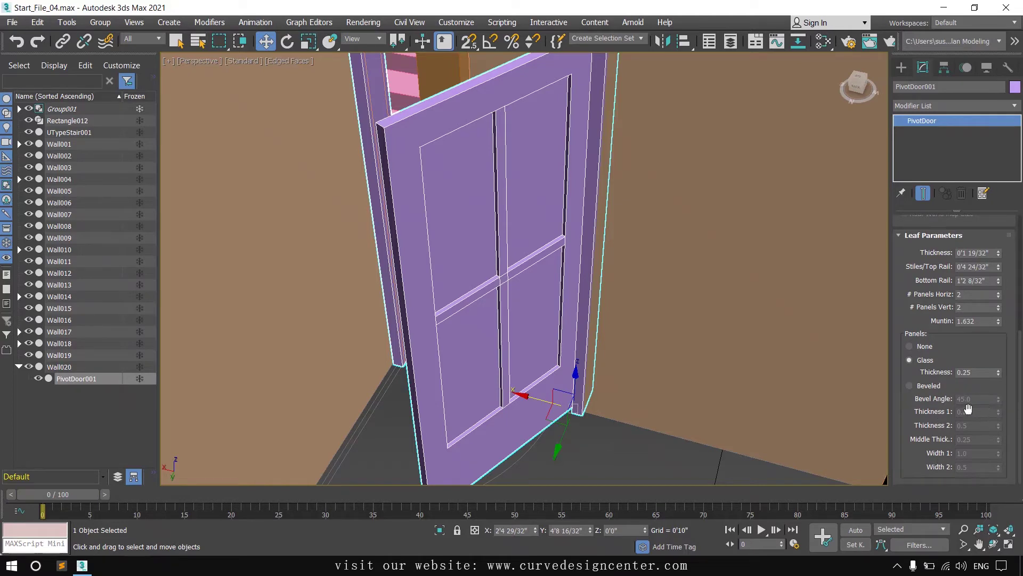
# Flip the door's hinge and close the leaf to 0 degrees
pyautogui.scroll(3, 982, 349)
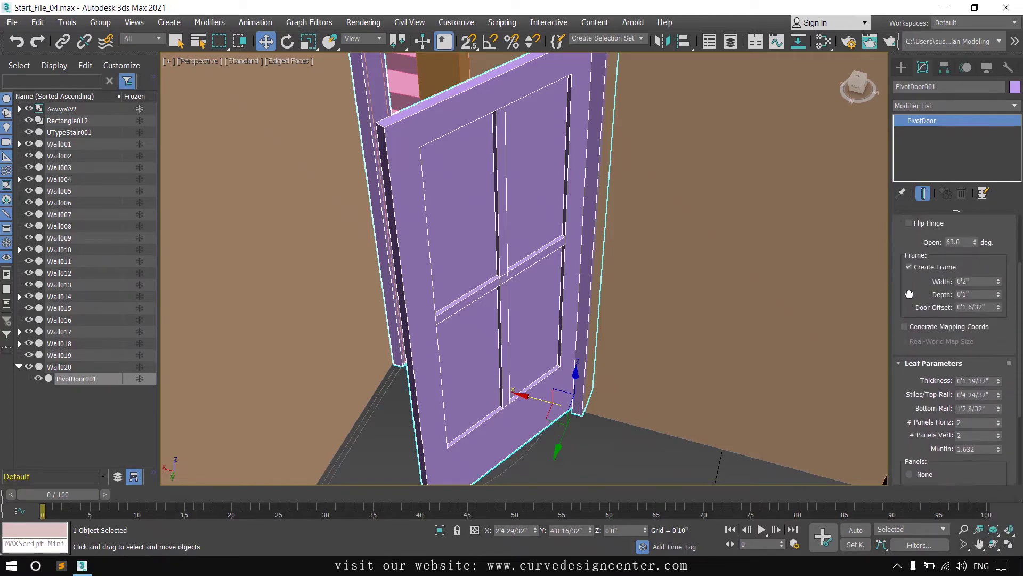
pyautogui.scroll(2, 909, 293)
pyautogui.scroll(-5, 714, 377)
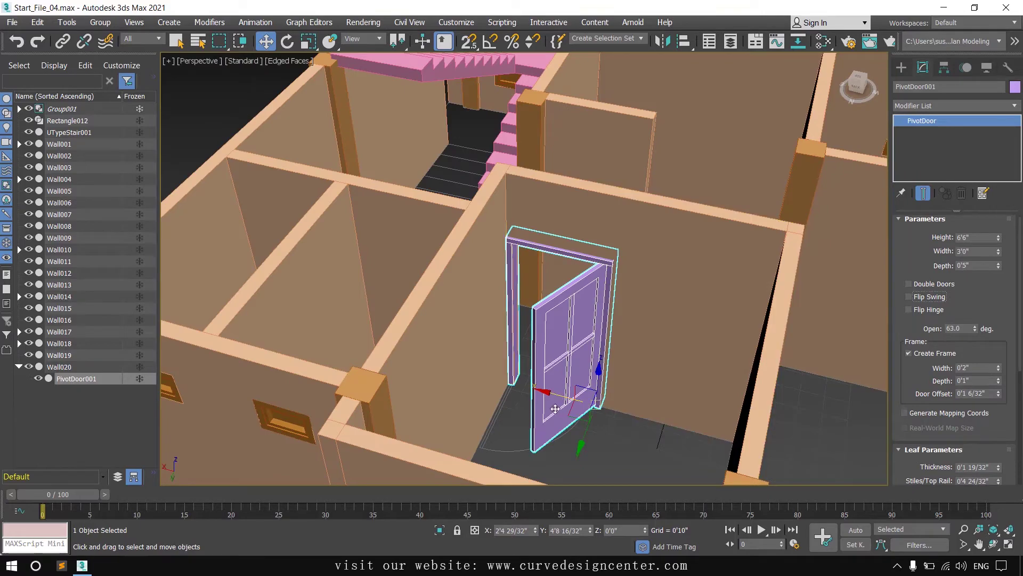
pyautogui.keyDown('alt'); pyautogui.moveTo(650, 400); pyautogui.dragTo(635, 429, button='middle'); pyautogui.keyUp('alt')
pyautogui.click(925, 312)
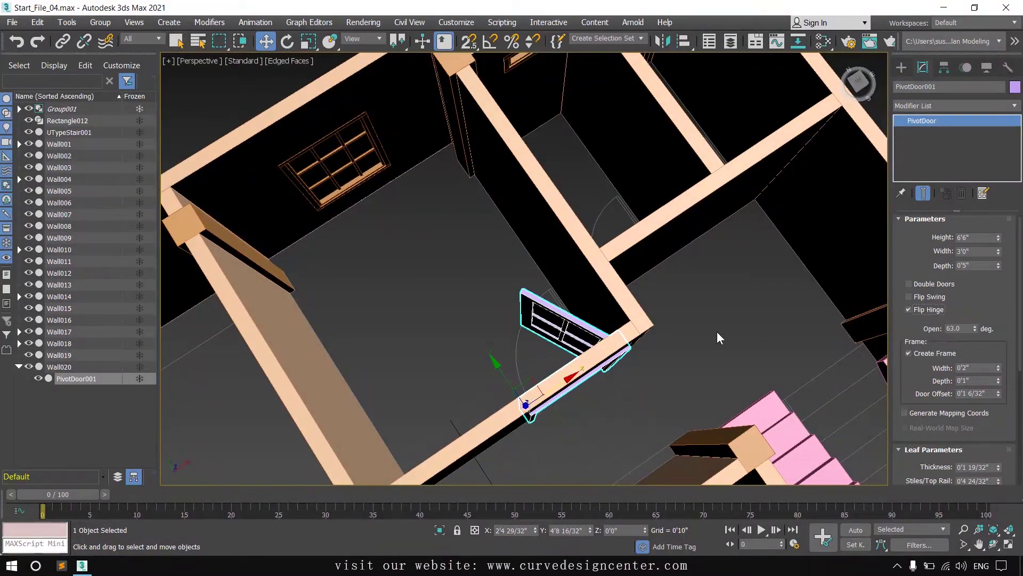
pyautogui.keyDown('alt'); pyautogui.moveTo(618, 356); pyautogui.dragTo(595, 352, button='middle'); pyautogui.keyUp('alt')
pyautogui.moveTo(976, 329); pyautogui.dragTo(977, 400)
pyautogui.moveTo(727, 372)
pyautogui.keyDown('alt'); pyautogui.mouseDown(button='middle')
pyautogui.moveTo(689, 356)
pyautogui.moveTo(754, 365)
pyautogui.moveTo(741, 364)
pyautogui.mouseUp(button='middle'); pyautogui.keyUp('alt')
# With snapping on, draw a second pivot door's base in the vertical wall below the central column, about 3'1" wide and 0'5" deep
pyautogui.hotkey('alt', 'w')
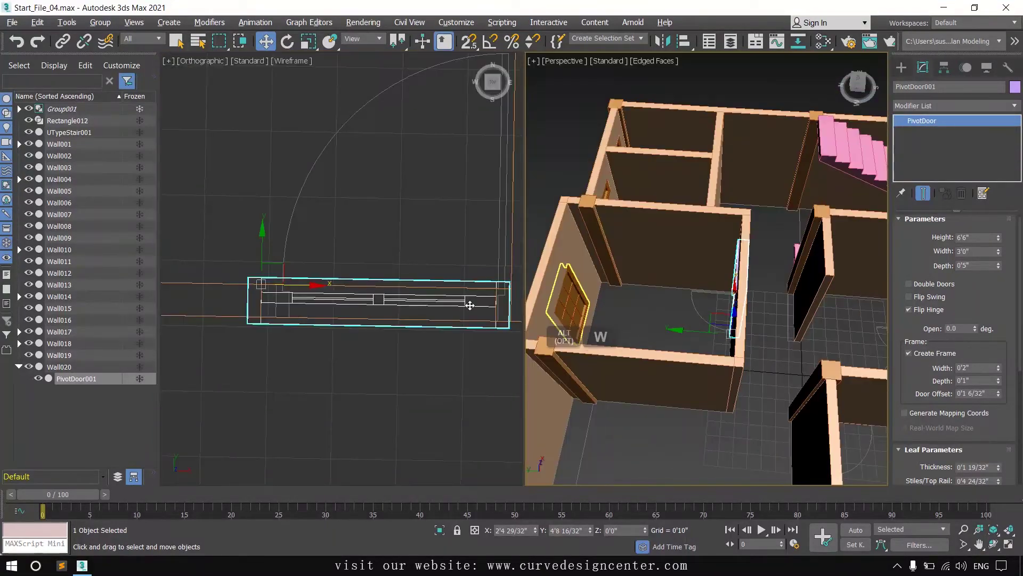
pyautogui.hotkey('alt', 'w')
pyautogui.scroll(-8, 507, 301)
pyautogui.moveTo(652, 284); pyautogui.dragTo(781, 248, button='middle')
pyautogui.moveTo(481, 363); pyautogui.dragTo(562, 285, button='middle')
pyautogui.scroll(6, 694, 296)
pyautogui.moveTo(525, 355); pyautogui.dragTo(631, 327, button='middle')
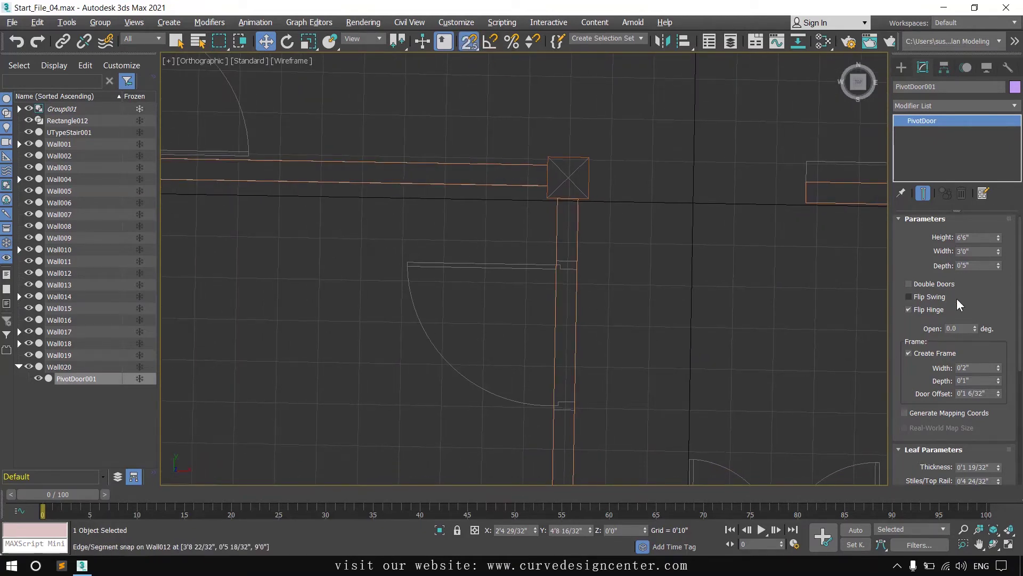
pyautogui.moveTo(986, 311); pyautogui.dragTo(986, 315)
pyautogui.click(902, 68)
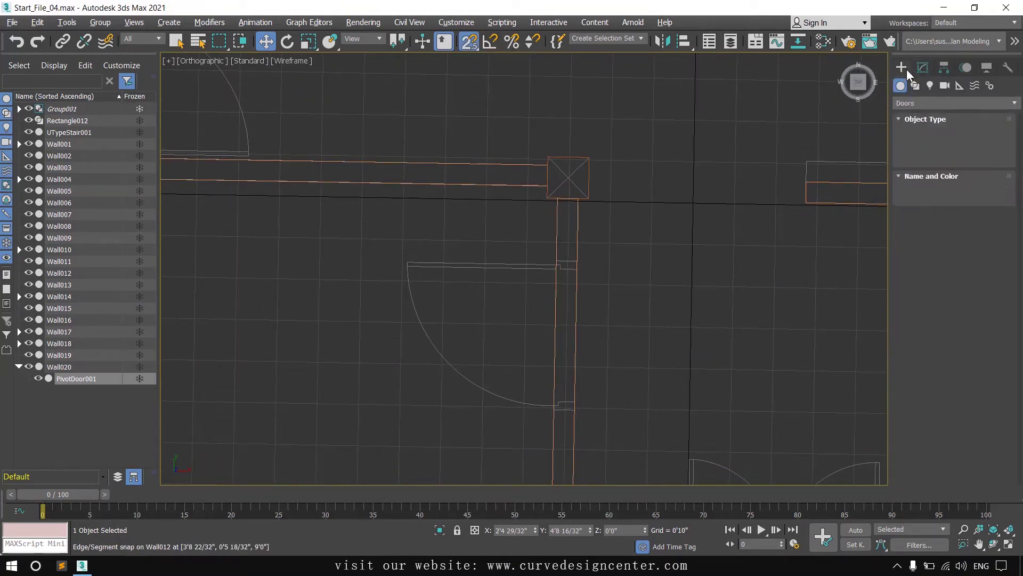
pyautogui.click(925, 145)
pyautogui.moveTo(563, 308); pyautogui.dragTo(556, 239, button='middle')
pyautogui.scroll(2, 555, 239)
pyautogui.moveTo(546, 172); pyautogui.dragTo(543, 387)
pyautogui.click(570, 388)
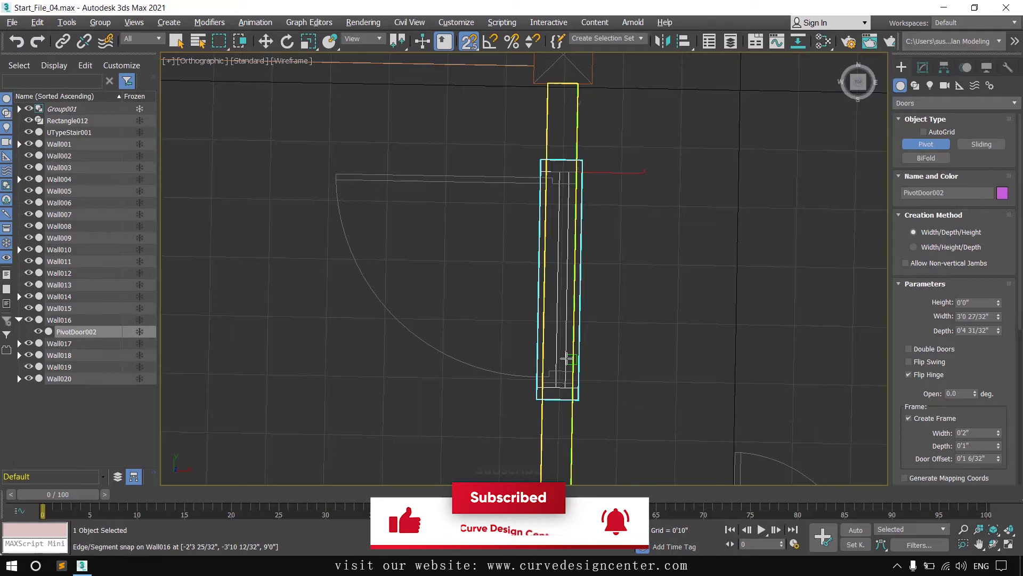
# Turn off snapping and finish the second pivot door at a height of about 6'10" in the front view
pyautogui.press('f')
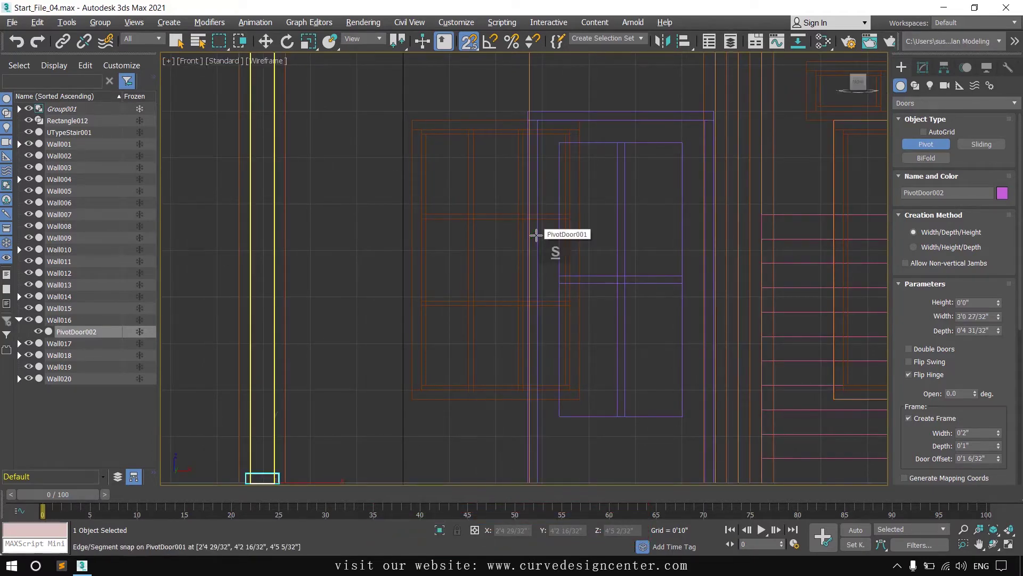
pyautogui.press('s')
pyautogui.scroll(-3, 557, 247)
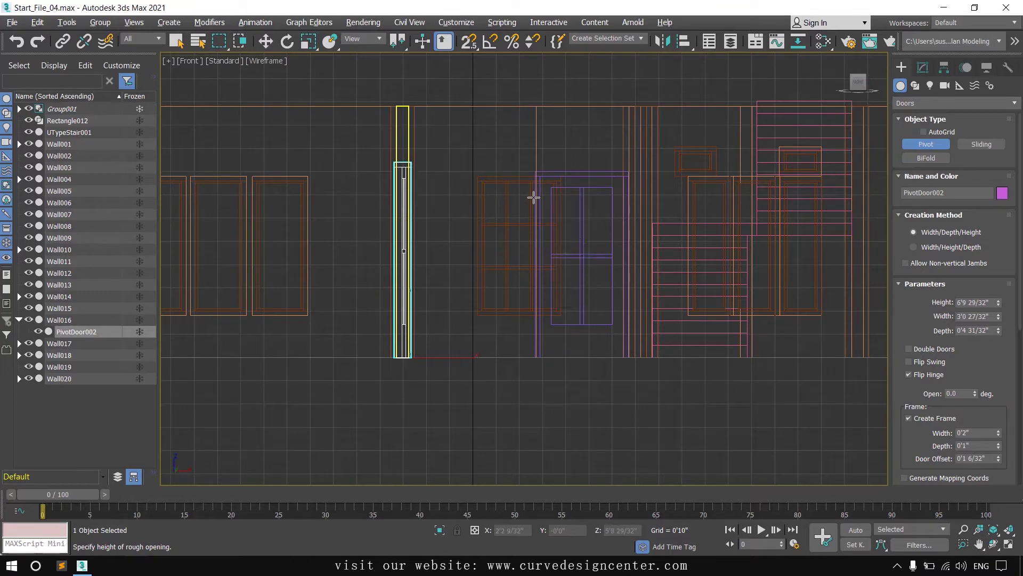
pyautogui.click(534, 197)
pyautogui.rightClick(580, 180)
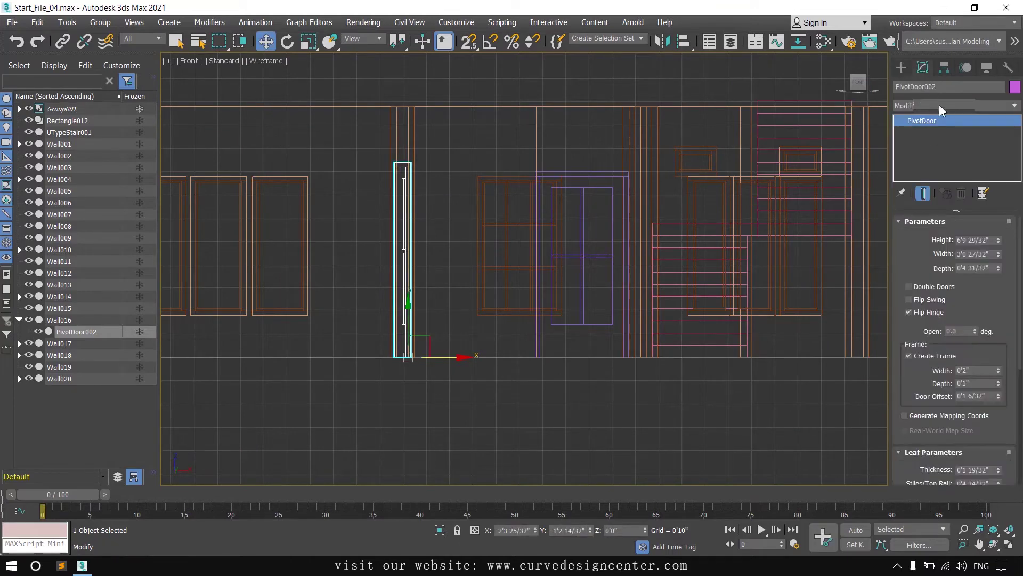
# Set the second door's height to 6'6" and width to 3'0"
pyautogui.click(973, 240)
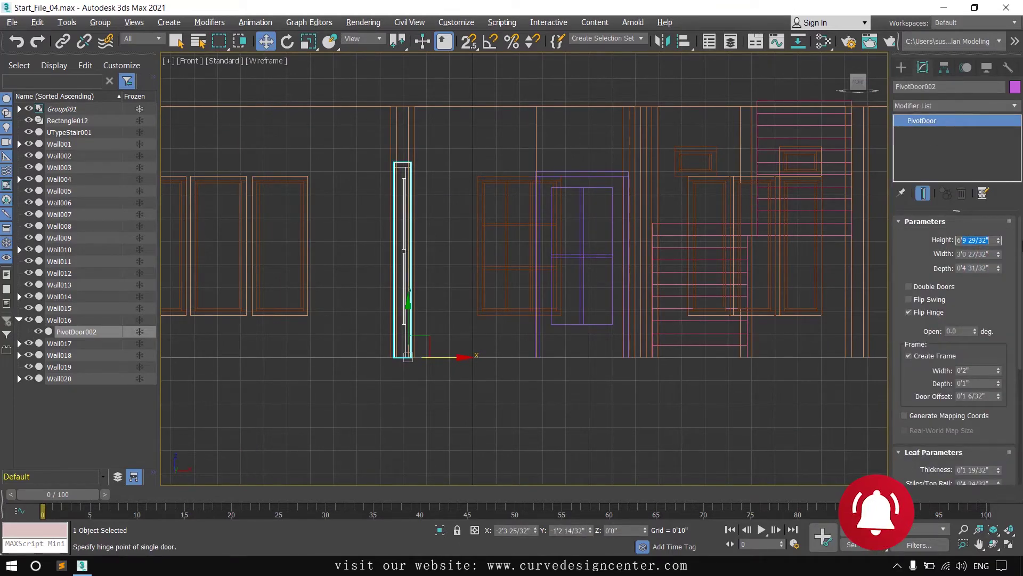
pyautogui.press('BackSpace')
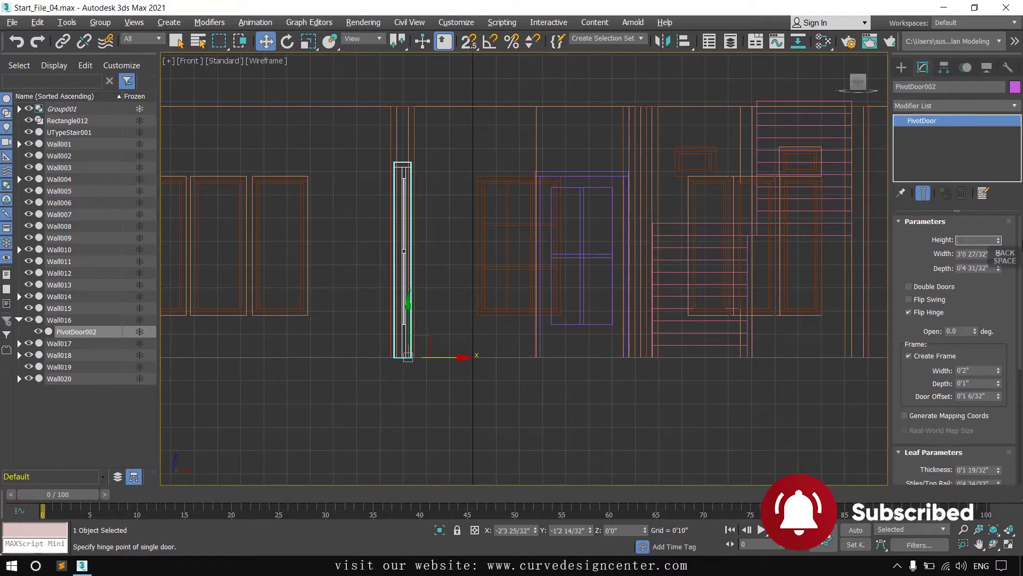
pyautogui.write("6'")
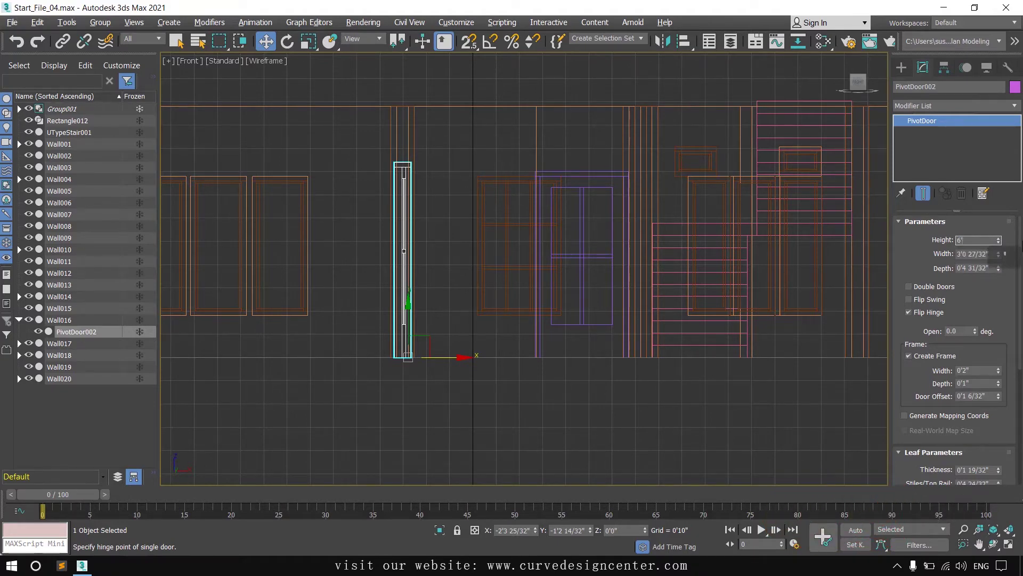
pyautogui.write('6"')
pyautogui.press('Tab')
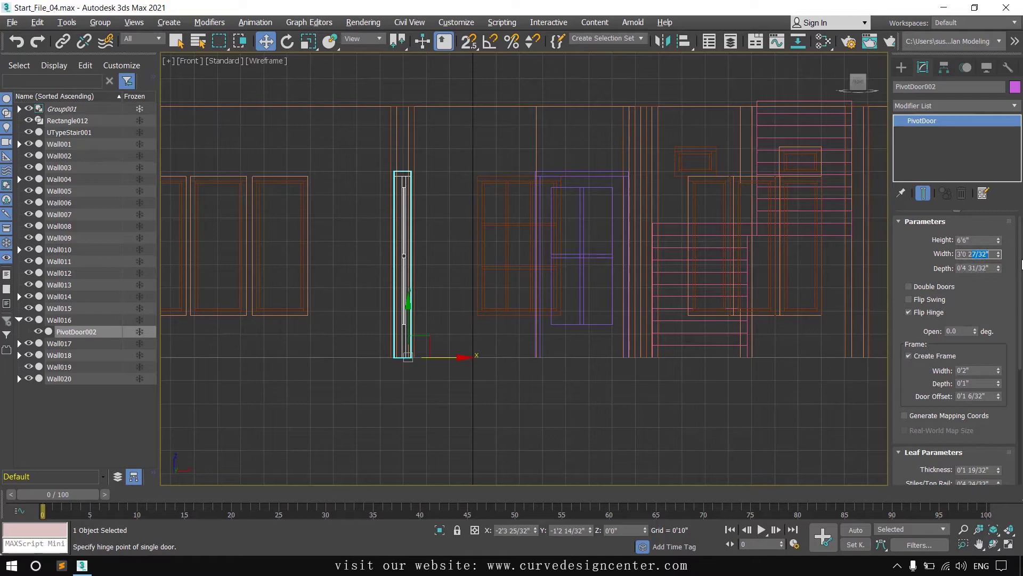
pyautogui.press('BackSpace')
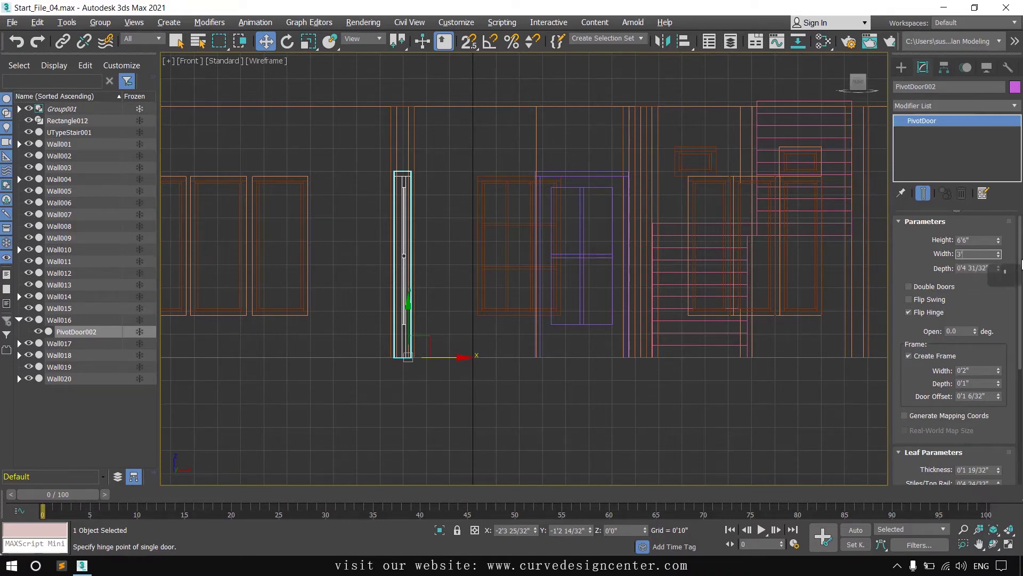
# Move the second door about 1.4" in the negative Y direction to match its plan symbol in the top view
pyautogui.hotkey('alt', 'w')
pyautogui.press('t')
pyautogui.moveTo(346, 337); pyautogui.dragTo(361, 202, button='middle')
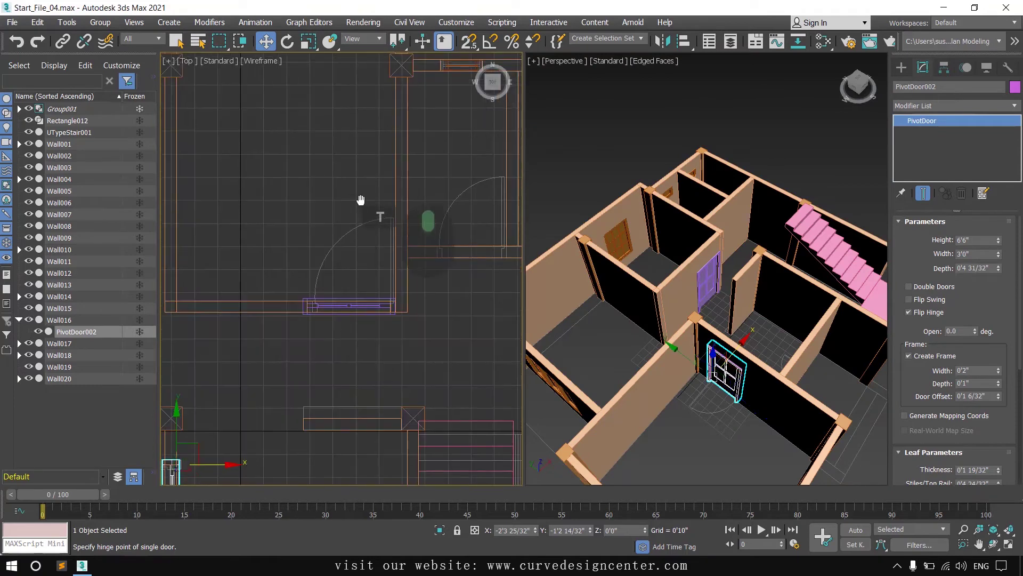
pyautogui.scroll(-2, 360, 205)
pyautogui.moveTo(251, 381); pyautogui.dragTo(446, 254, button='middle')
pyautogui.scroll(5, 376, 266)
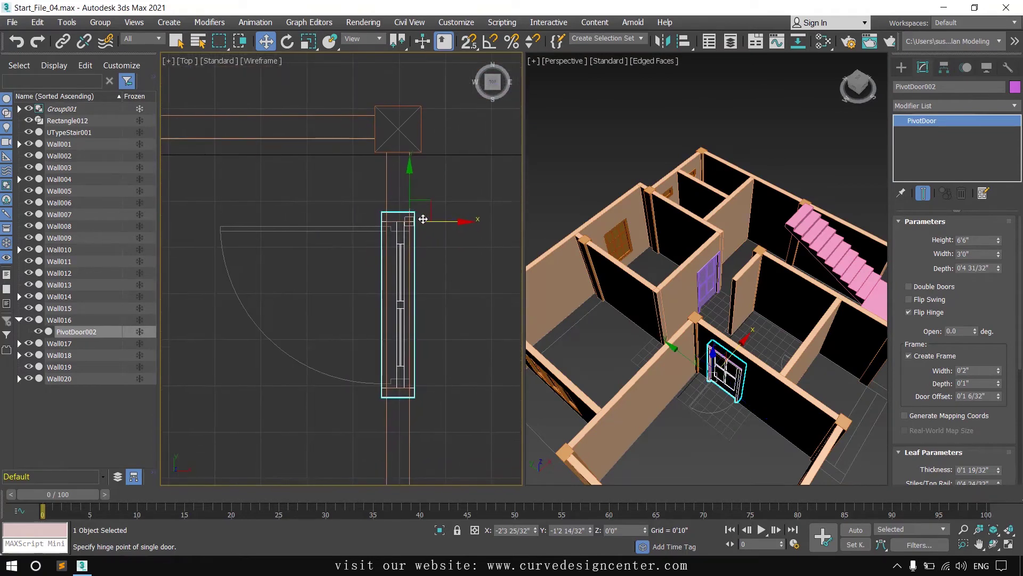
pyautogui.moveTo(411, 184)
pyautogui.mouseDown()
pyautogui.moveTo(412, 202)
pyautogui.moveTo(413, 193)
pyautogui.mouseUp()
pyautogui.moveTo(415, 270); pyautogui.dragTo(357, 172, button='middle')
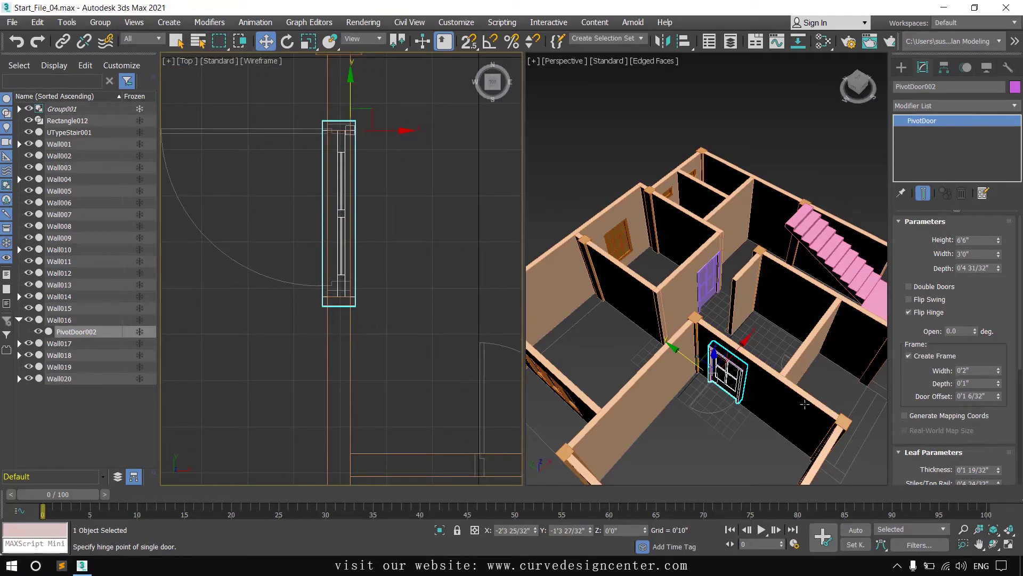
# Make one independent copy of the second door about 7'1" away in the negative Y direction along the same wall
pyautogui.scroll(-2, 386, 282)
pyautogui.moveTo(400, 241); pyautogui.dragTo(432, 229, button='middle')
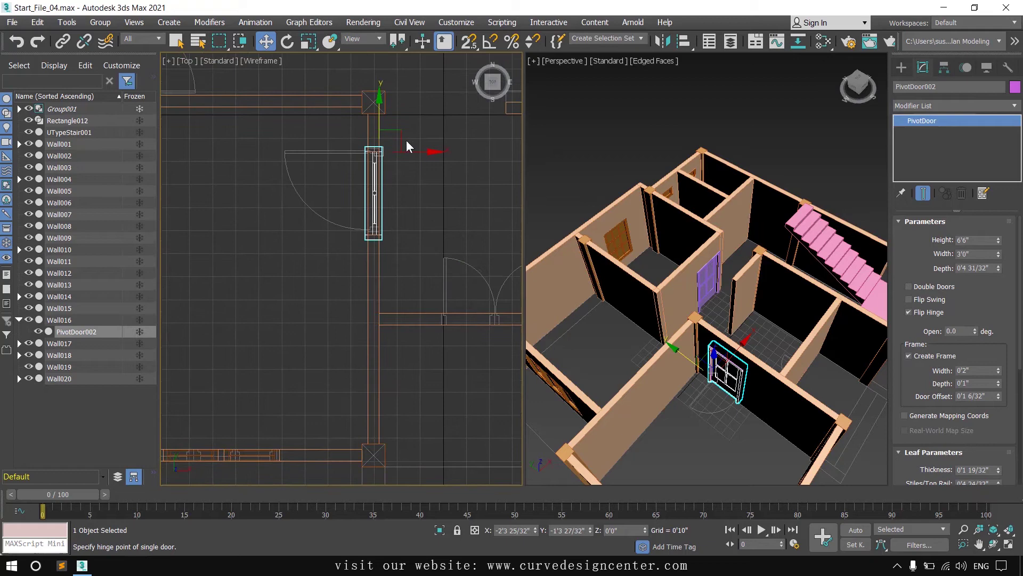
pyautogui.keyDown('shift'); pyautogui.moveTo(380, 110); pyautogui.dragTo(389, 308); pyautogui.keyUp('shift')
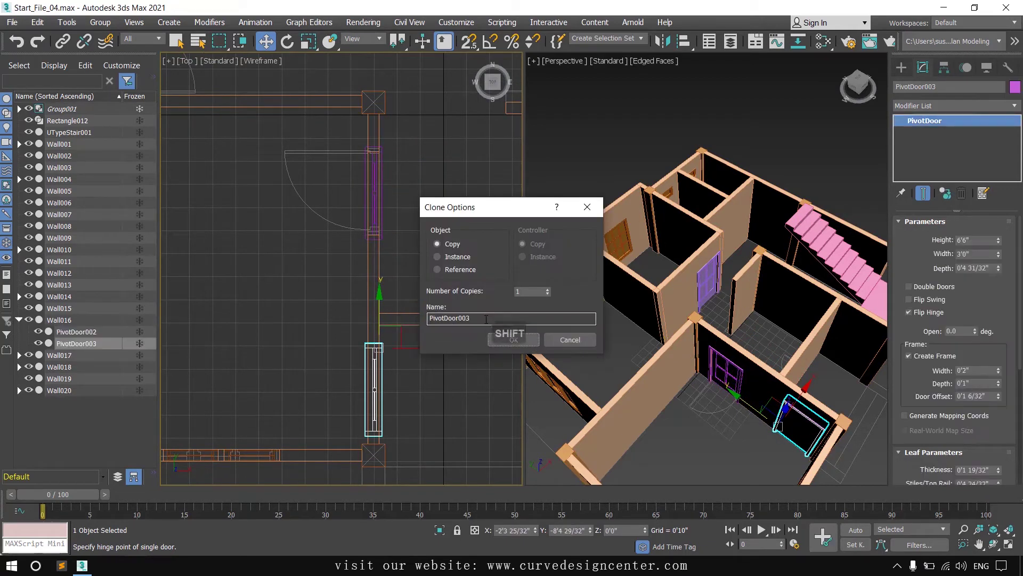
pyautogui.click(451, 244)
pyautogui.click(513, 339)
# Shift the copied door about 1" in the positive Y direction along the wall and delete it
pyautogui.moveTo(693, 341)
pyautogui.keyDown('alt'); pyautogui.mouseDown(button='middle')
pyautogui.moveTo(661, 356)
pyautogui.moveTo(689, 373)
pyautogui.moveTo(635, 368)
pyautogui.mouseUp(button='middle'); pyautogui.keyUp('alt')
pyautogui.scroll(5, 698, 392)
pyautogui.moveTo(744, 374); pyautogui.dragTo(749, 372)
pyautogui.keyDown('alt'); pyautogui.moveTo(672, 405); pyautogui.dragTo(692, 443, button='middle'); pyautogui.keyUp('alt')
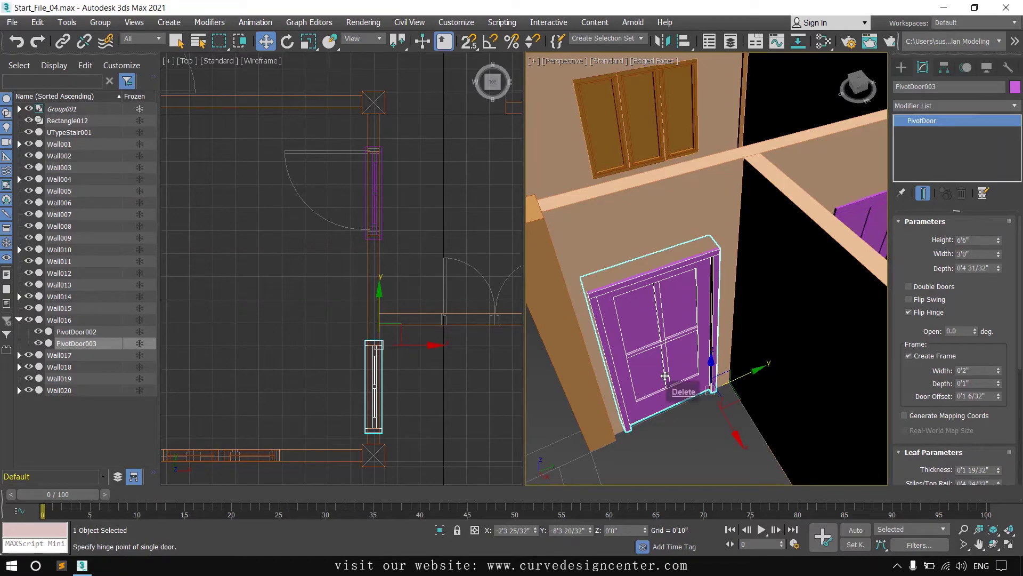
pyautogui.press('Delete')
pyautogui.keyDown('alt'); pyautogui.moveTo(666, 372); pyautogui.dragTo(733, 331, button='middle'); pyautogui.keyUp('alt')
pyautogui.click(733, 332)
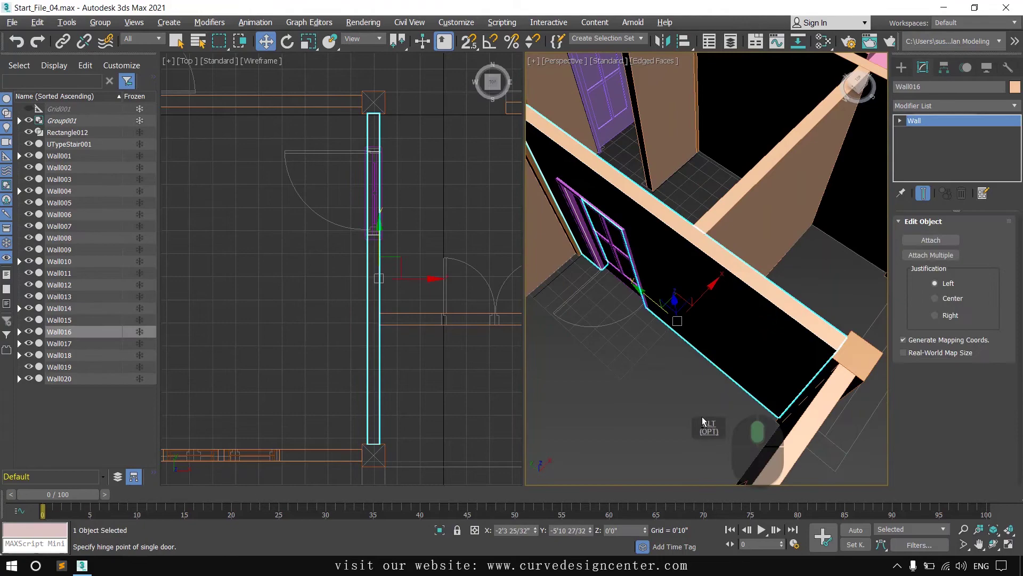
pyautogui.keyDown('alt'); pyautogui.moveTo(702, 417); pyautogui.dragTo(618, 408, button='middle'); pyautogui.keyUp('alt')
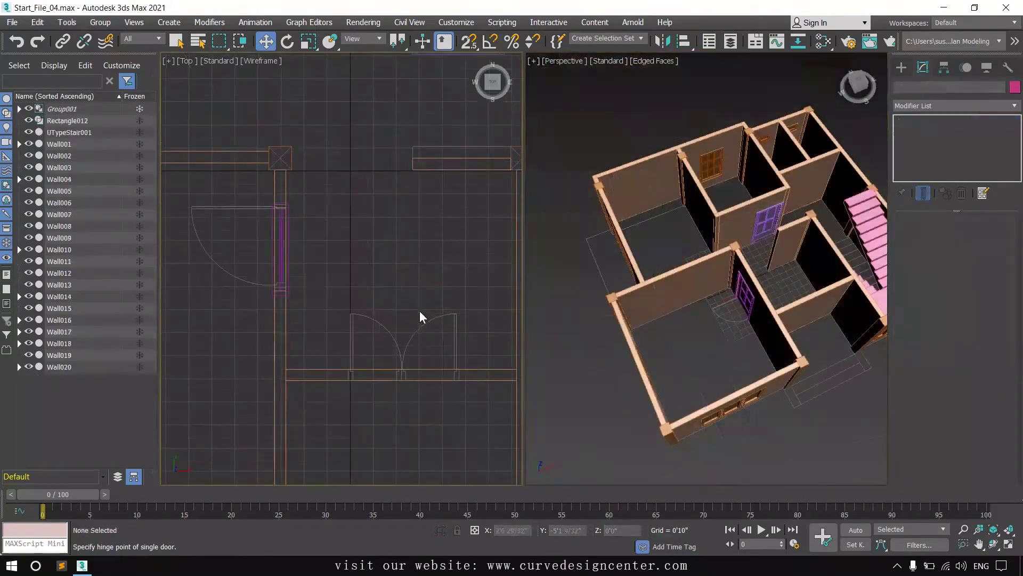
# Draw a pivot door about 3'10" wide and 5 21/32" deep at the double-door plan symbol, snapping to the wall edges
pyautogui.moveTo(421, 317); pyautogui.dragTo(361, 297, button='middle')
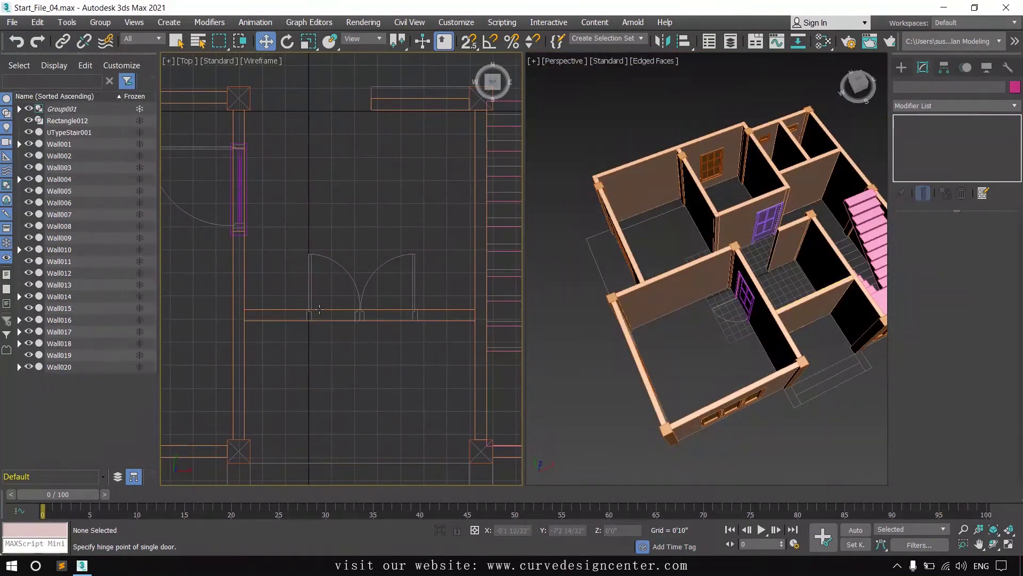
pyautogui.click(901, 67)
pyautogui.click(926, 144)
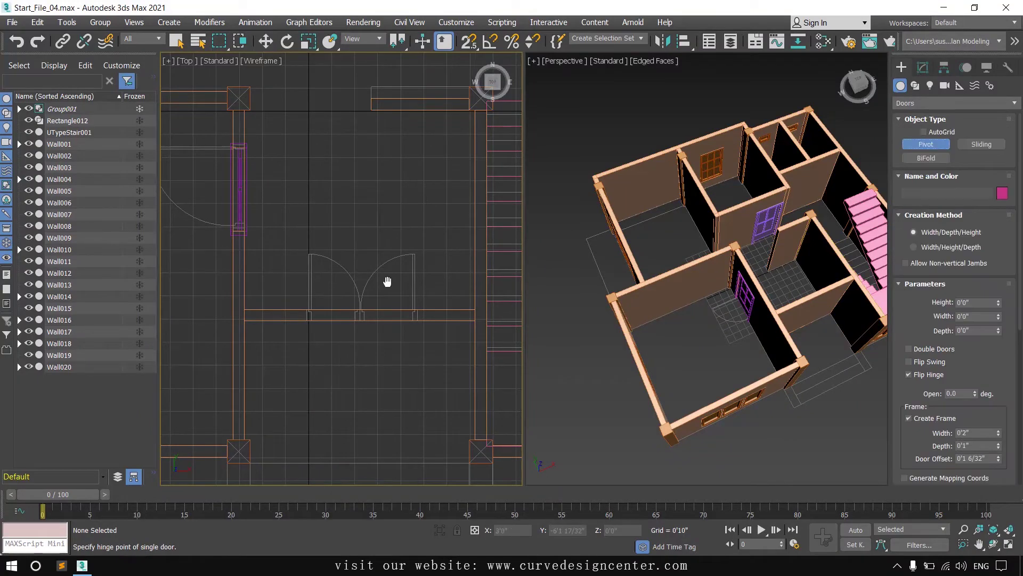
pyautogui.scroll(4, 388, 283)
pyautogui.moveTo(276, 292); pyautogui.dragTo(349, 274, button='middle')
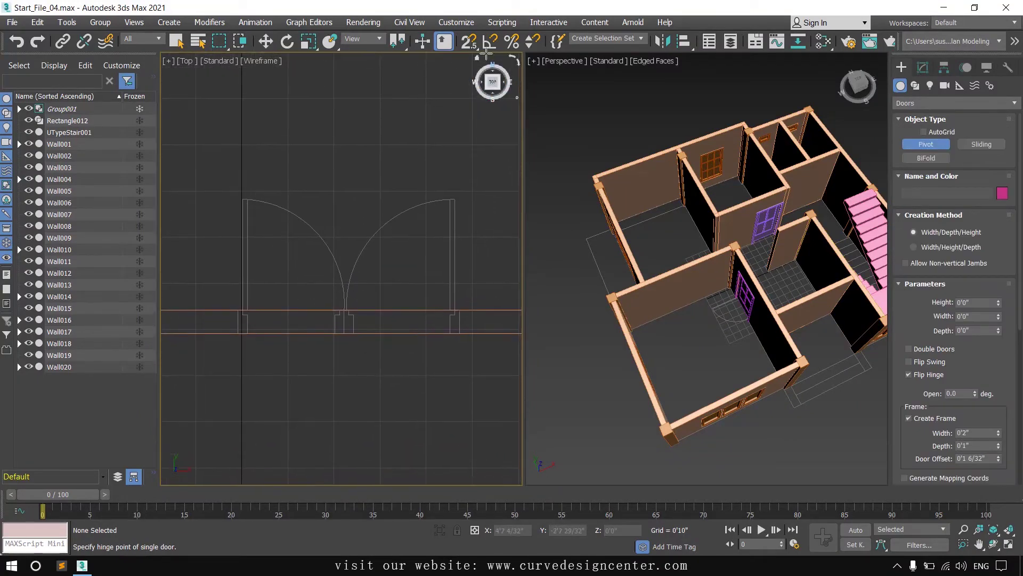
pyautogui.click(469, 41)
pyautogui.moveTo(292, 322); pyautogui.dragTo(263, 309, button='middle')
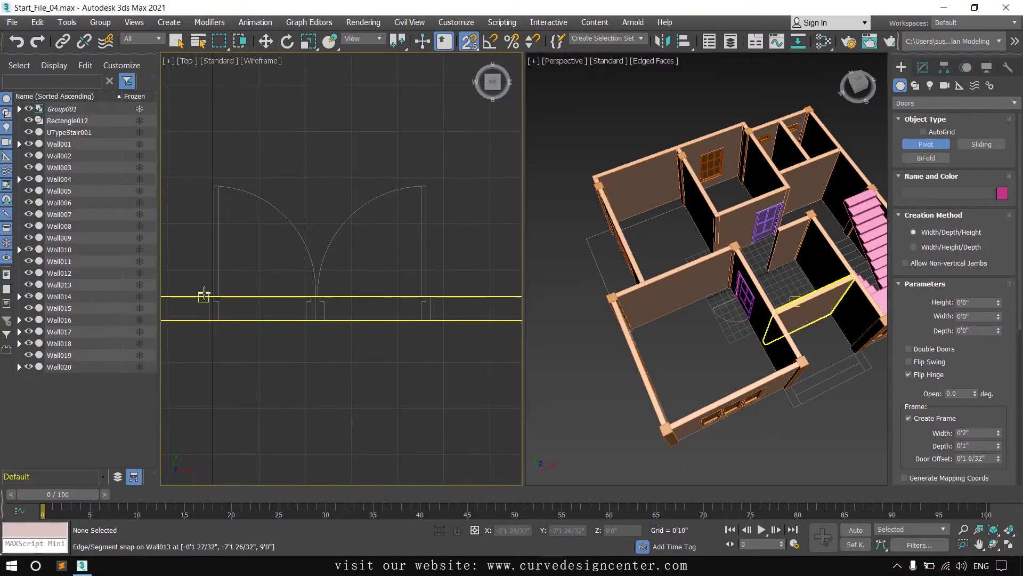
pyautogui.moveTo(213, 294); pyautogui.dragTo(426, 298)
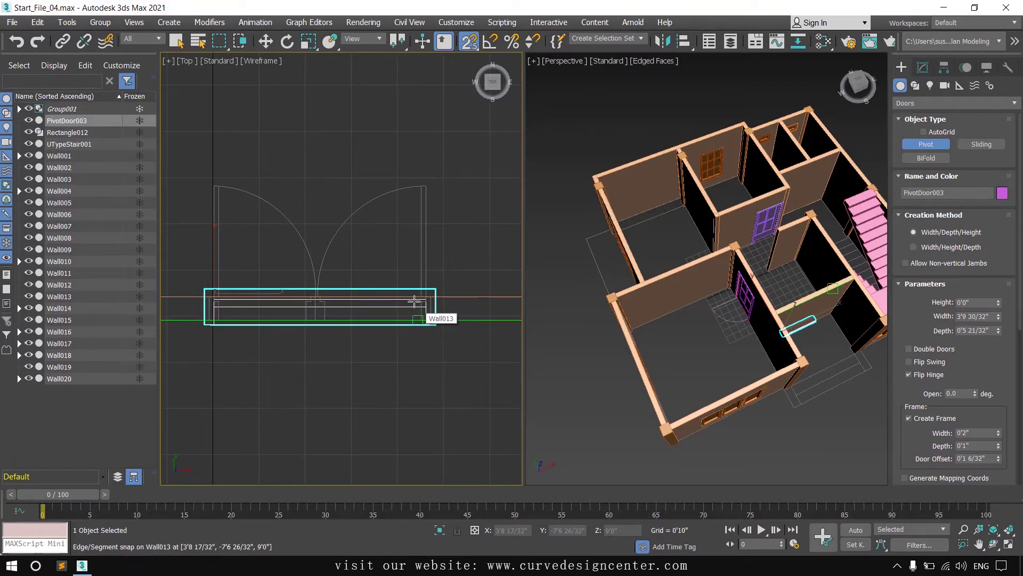
pyautogui.click(415, 301)
pyautogui.click(413, 176)
pyautogui.press('w')
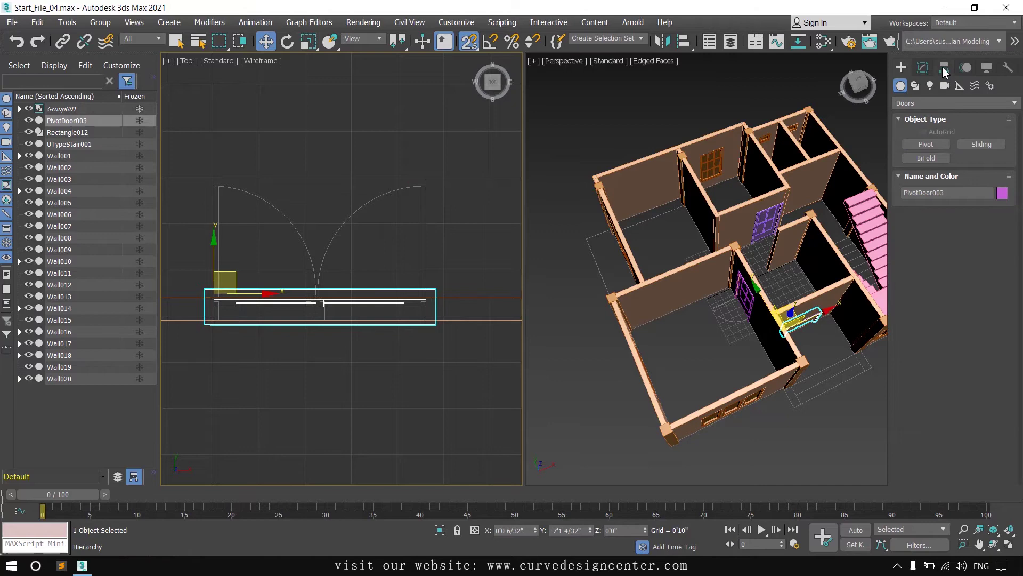
# Set the height of the pivot door at the double-door symbol to 6'6" and its width to 4'0"
pyautogui.click(923, 67)
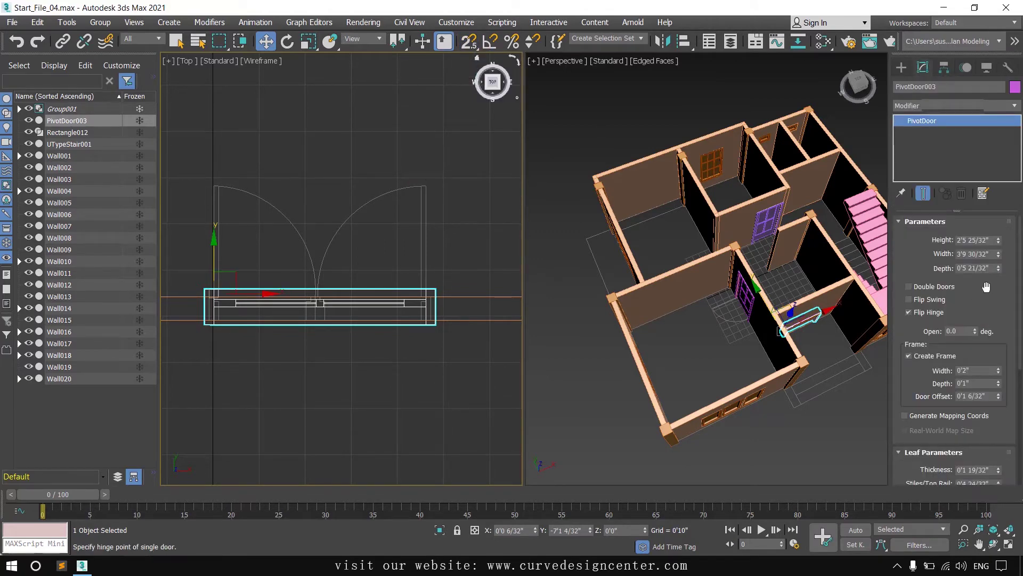
pyautogui.click(969, 241)
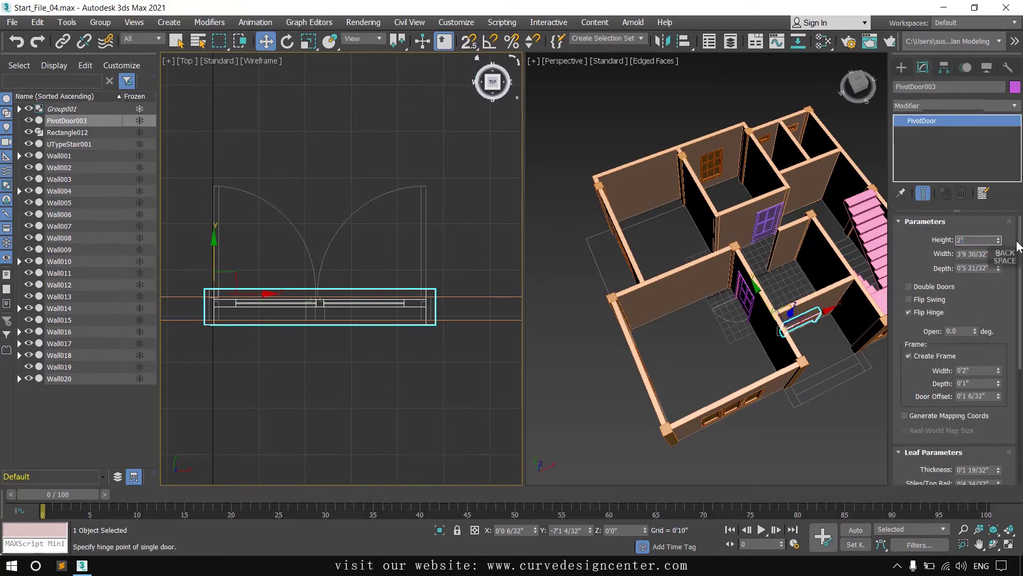
pyautogui.press('BackSpace')
pyautogui.press('BackSpace')
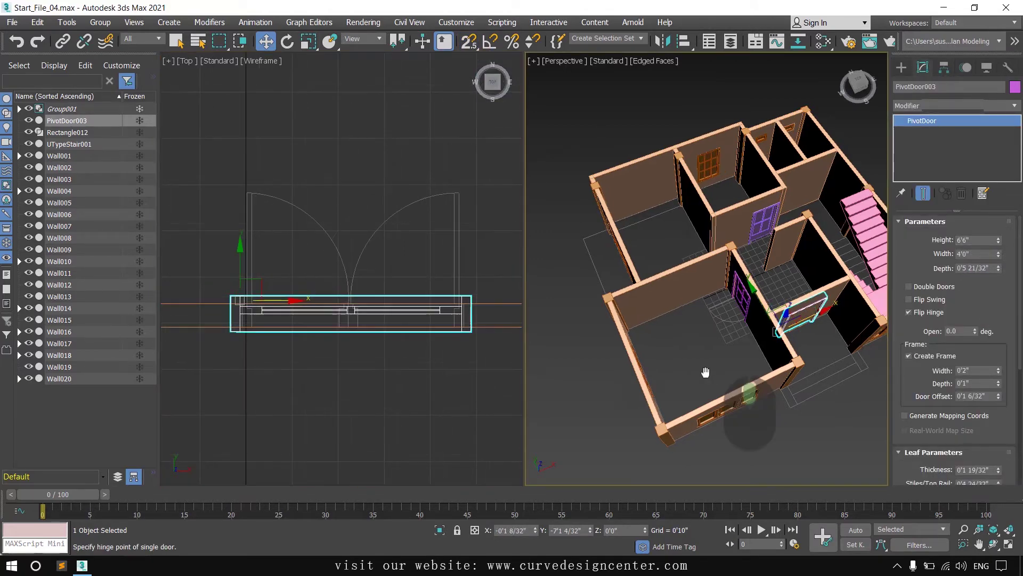
# Examine how the 4'0" door sits in the wall in the perspective view and delete it
pyautogui.moveTo(706, 370); pyautogui.dragTo(671, 373, button='middle')
pyautogui.hotkey('alt', 'w')
pyautogui.hotkey('alt', 'w')
pyautogui.scroll(5, 668, 421)
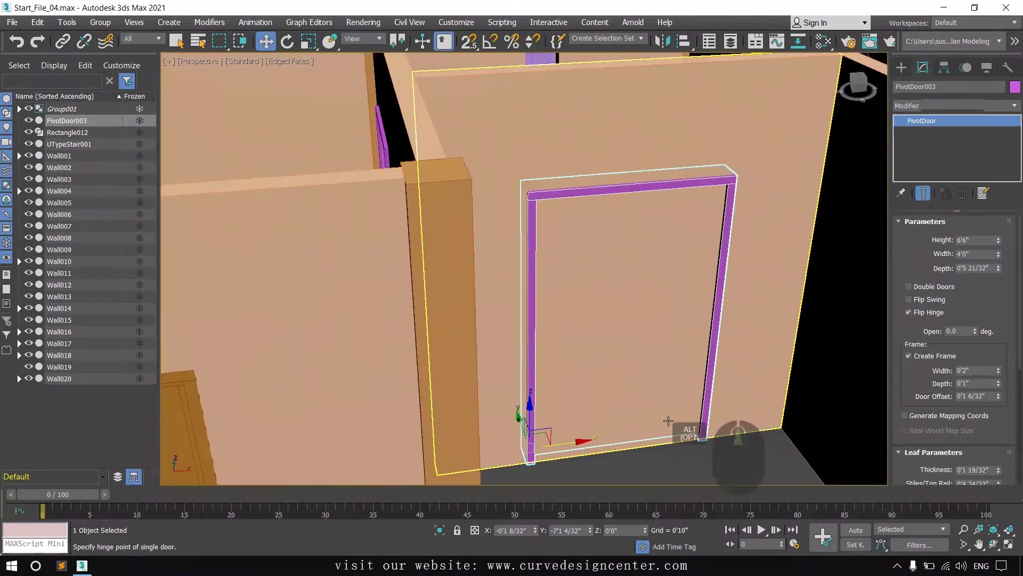
pyautogui.hotkey('alt', 'w')
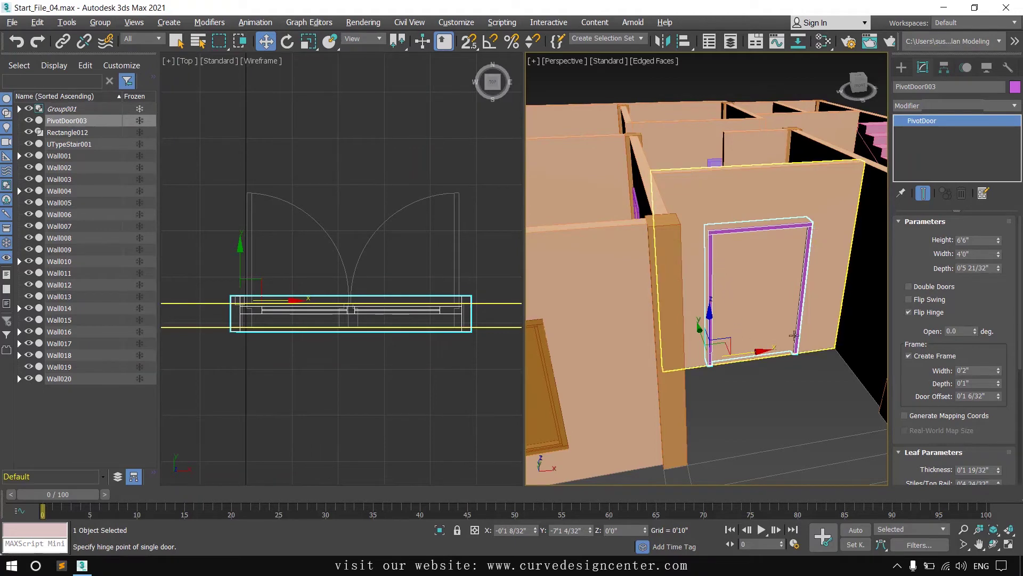
pyautogui.press('Delete')
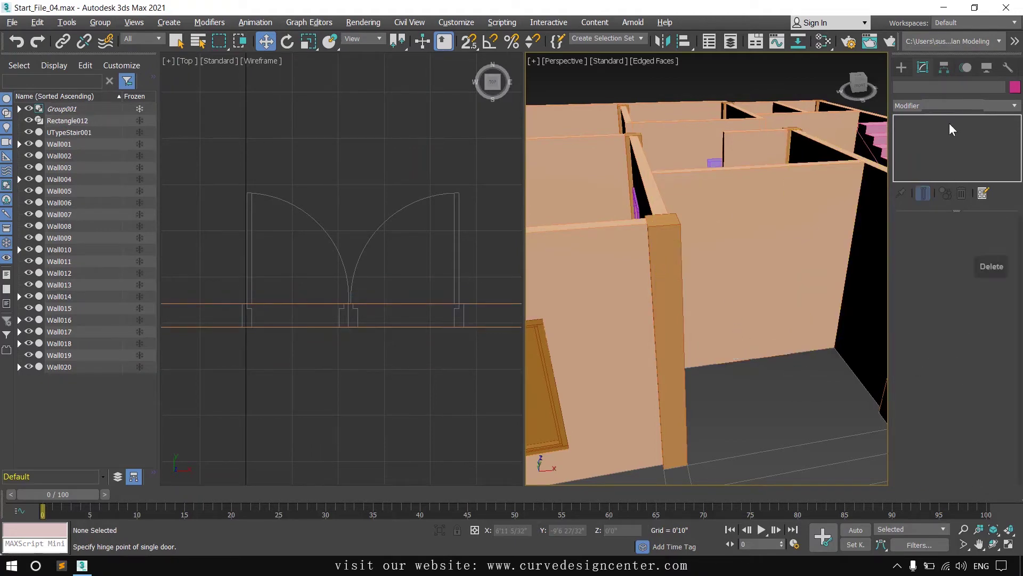
# Redraw the pivot door at the double-door plan symbol, about 3'9 1/2" wide and 5" deep, snapping to both wall edges
pyautogui.click(901, 67)
pyautogui.click(933, 144)
pyautogui.press('s')
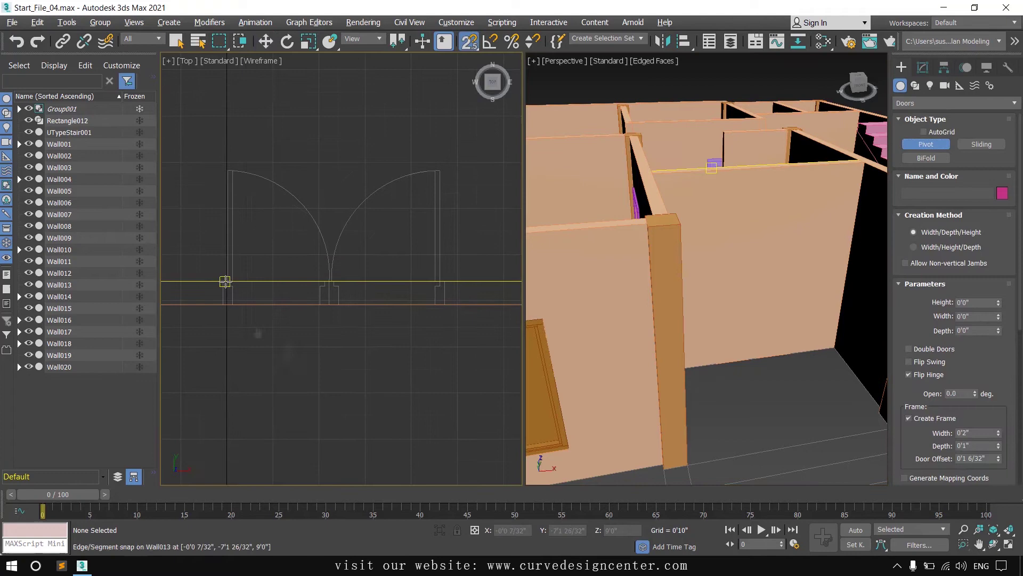
pyautogui.moveTo(220, 281); pyautogui.dragTo(435, 281)
pyautogui.click(431, 304)
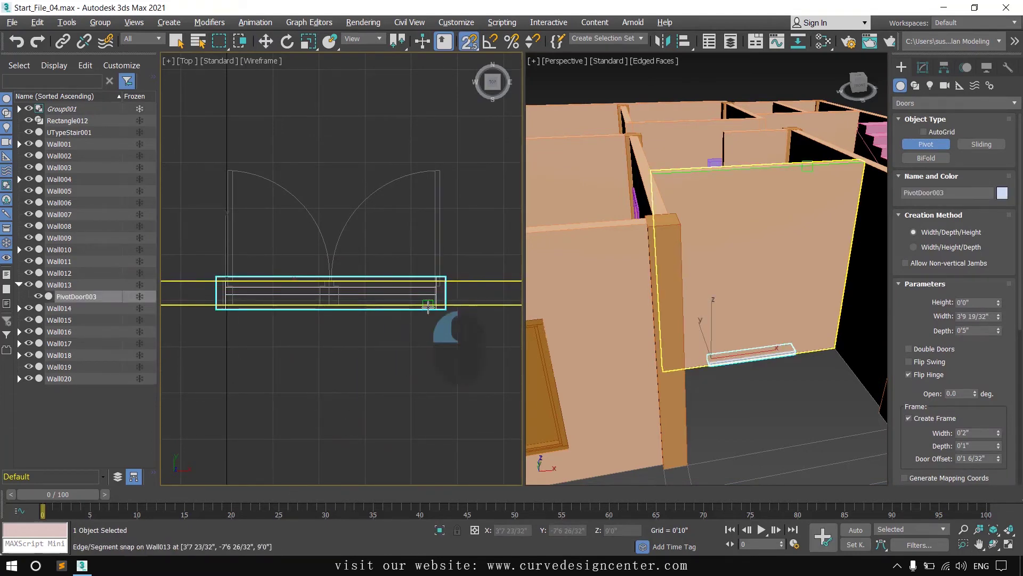
pyautogui.click(397, 146)
pyautogui.press('w')
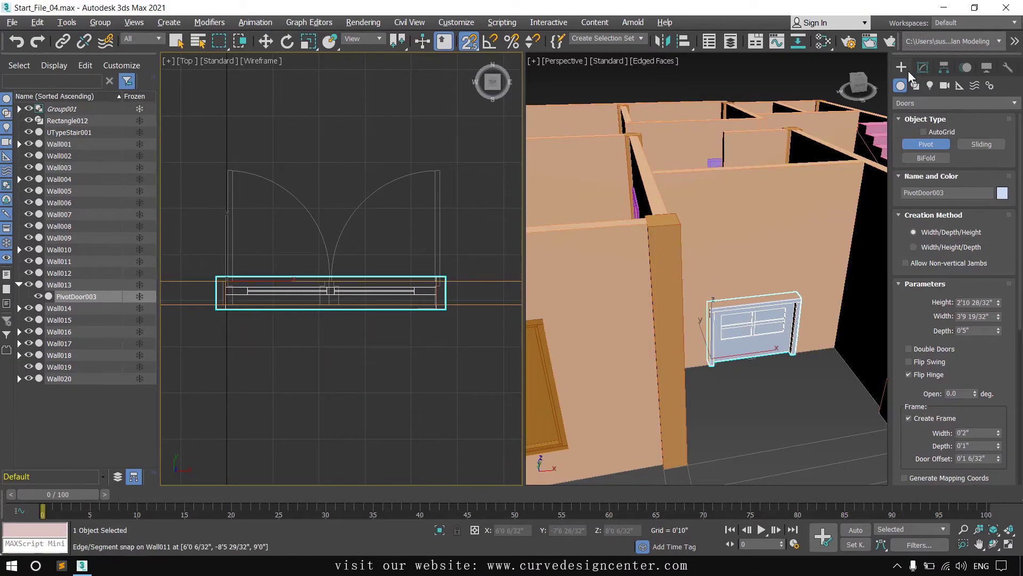
# Set the redrawn door's height to 6'6" and its width to 4'0"
pyautogui.click(922, 67)
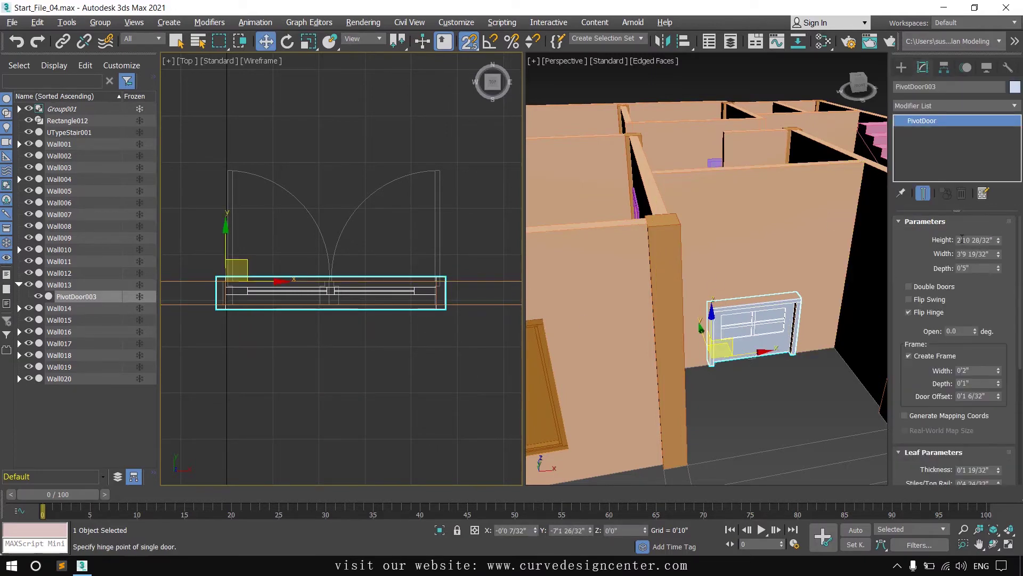
pyautogui.doubleClick(962, 240)
pyautogui.write("6'6")
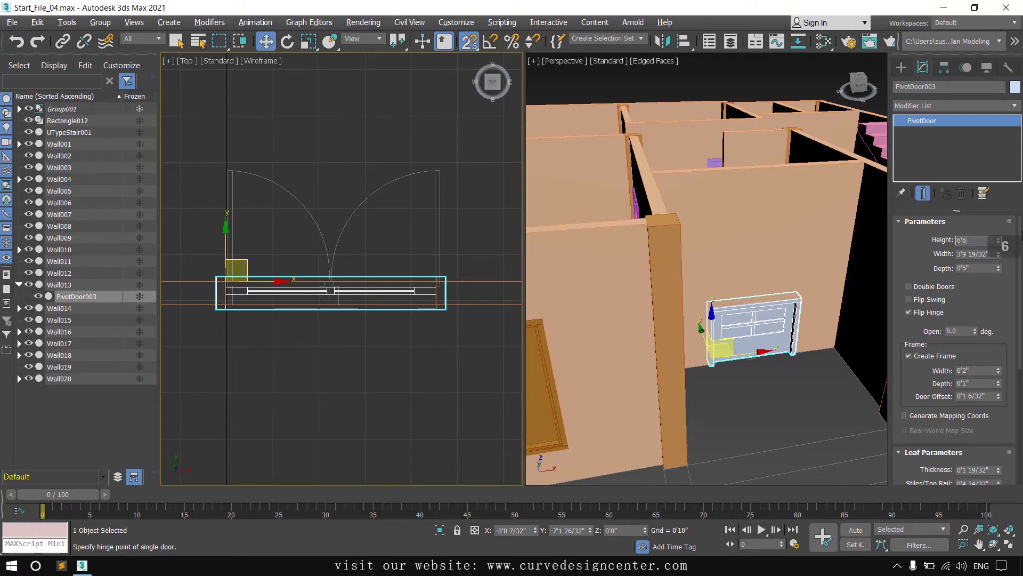
pyautogui.press('Tab')
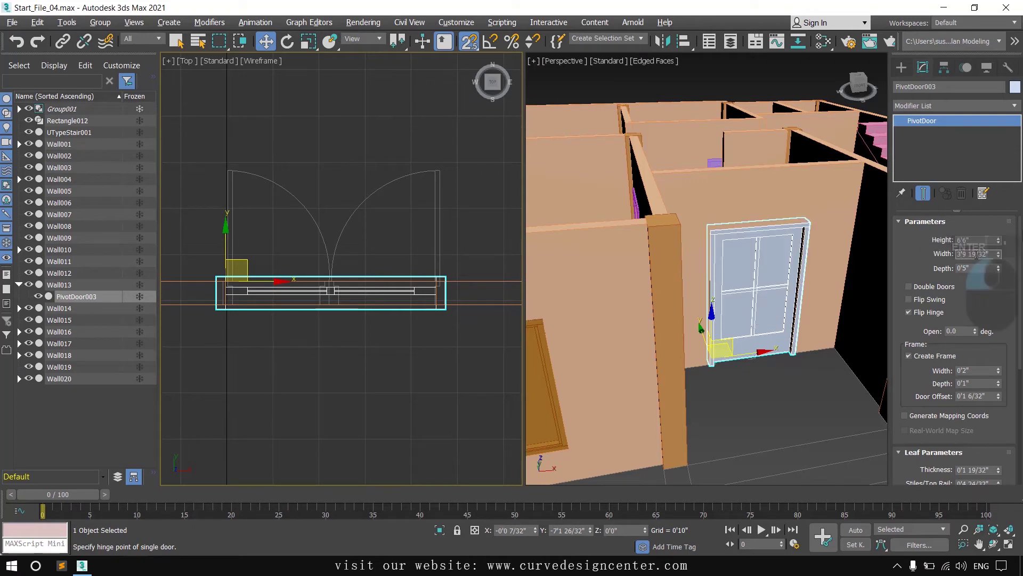
pyautogui.press('BackSpace')
pyautogui.write('4')
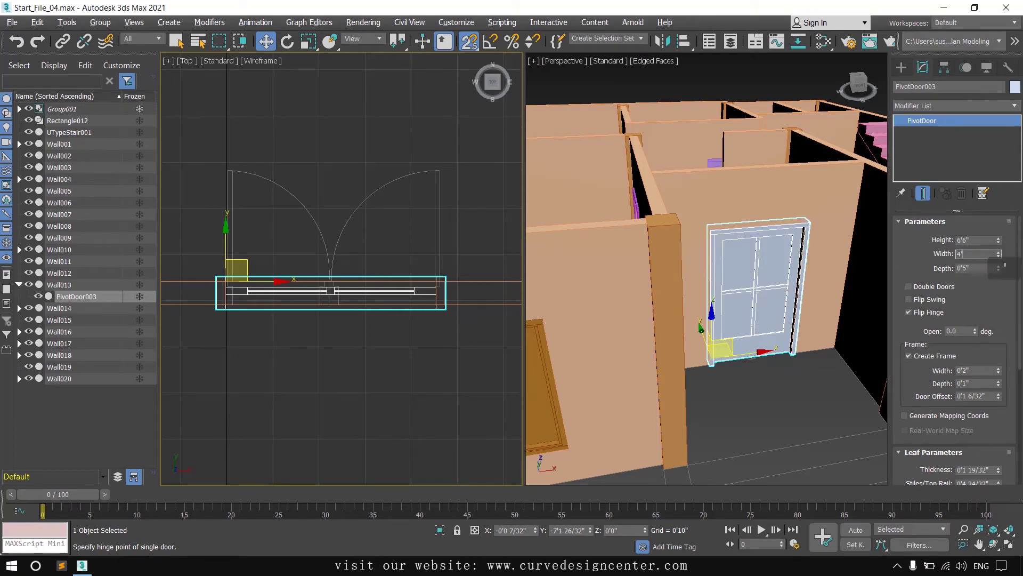
pyautogui.press('Return')
# Turn off snapping and move the 4'0" door about 1.4" in the negative X direction to match its plan symbol
pyautogui.click(471, 42)
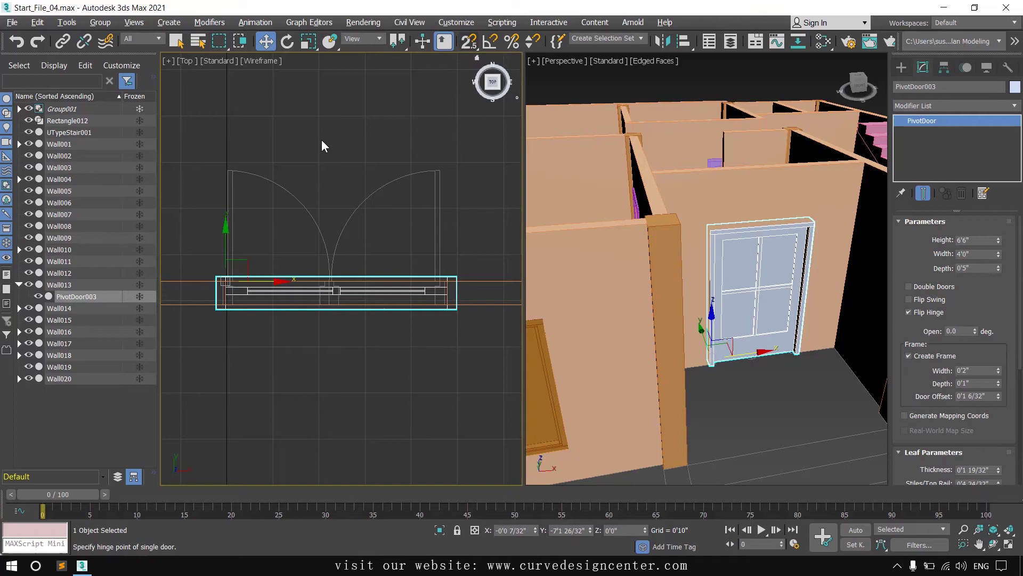
pyautogui.moveTo(238, 211); pyautogui.dragTo(253, 219, button='middle')
pyautogui.moveTo(284, 290); pyautogui.dragTo(278, 289)
# Convert the 4'0" door to double doors and try out its opening angle
pyautogui.moveTo(804, 380); pyautogui.dragTo(783, 376, button='middle')
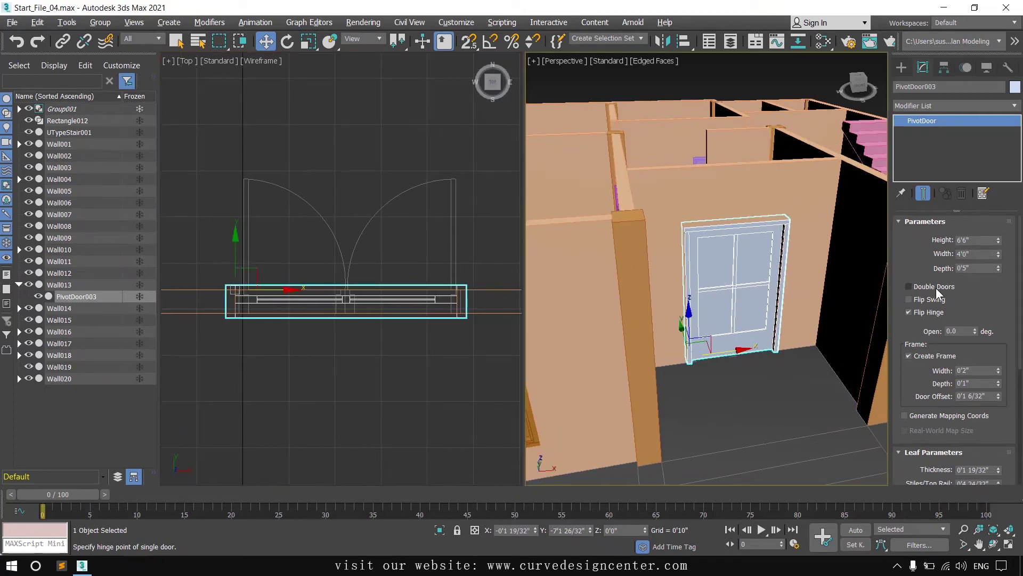
pyautogui.click(920, 289)
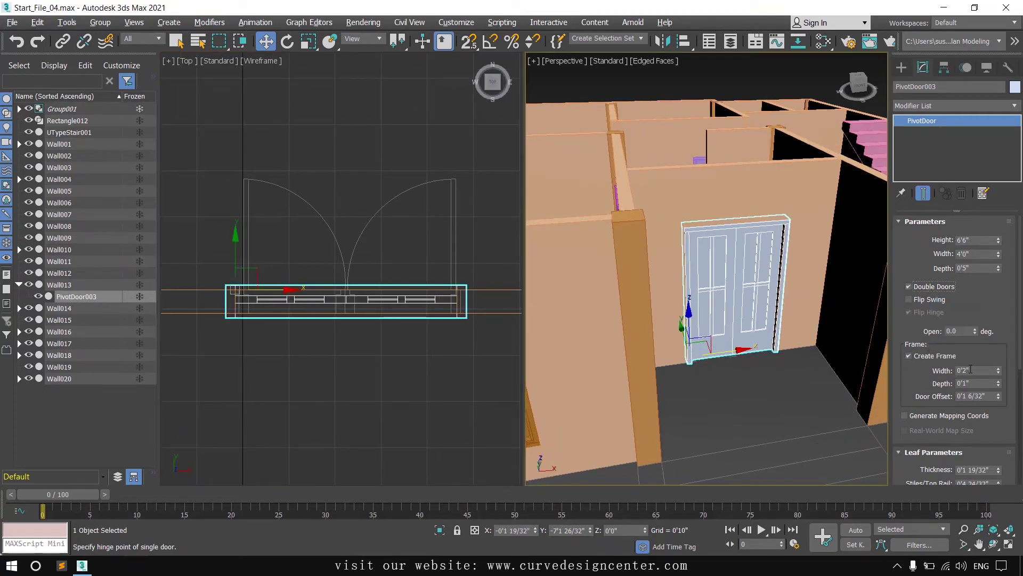
pyautogui.moveTo(973, 329)
pyautogui.mouseDown()
pyautogui.moveTo(959, 282)
pyautogui.moveTo(954, 333)
pyautogui.mouseUp()
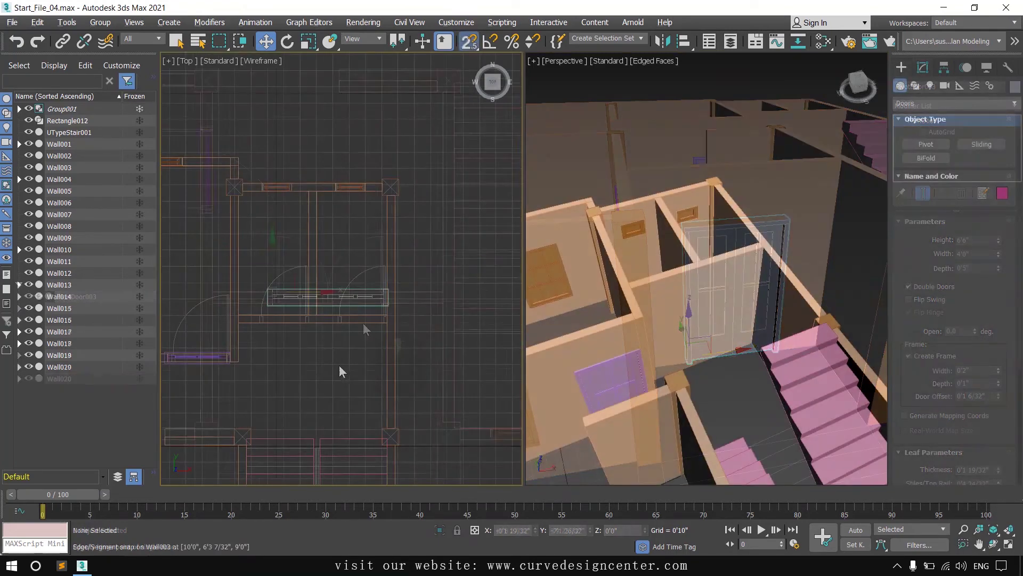
# Draw a pivot door about 2'4" wide and 5" deep at the first small-room plan symbol, snapping to the wall edges
pyautogui.click(926, 144)
pyautogui.scroll(4, 339, 304)
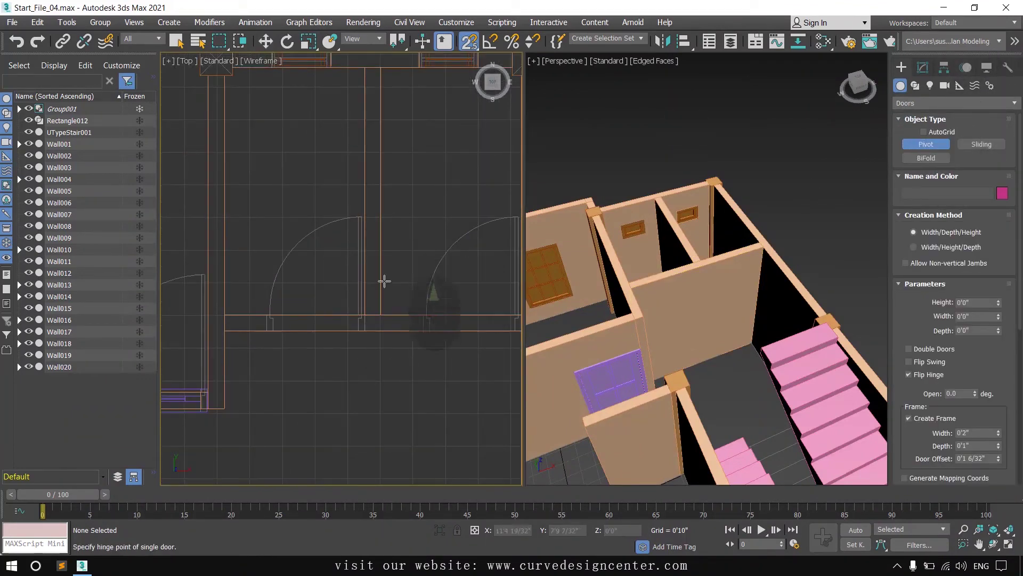
pyautogui.moveTo(264, 315); pyautogui.dragTo(355, 315)
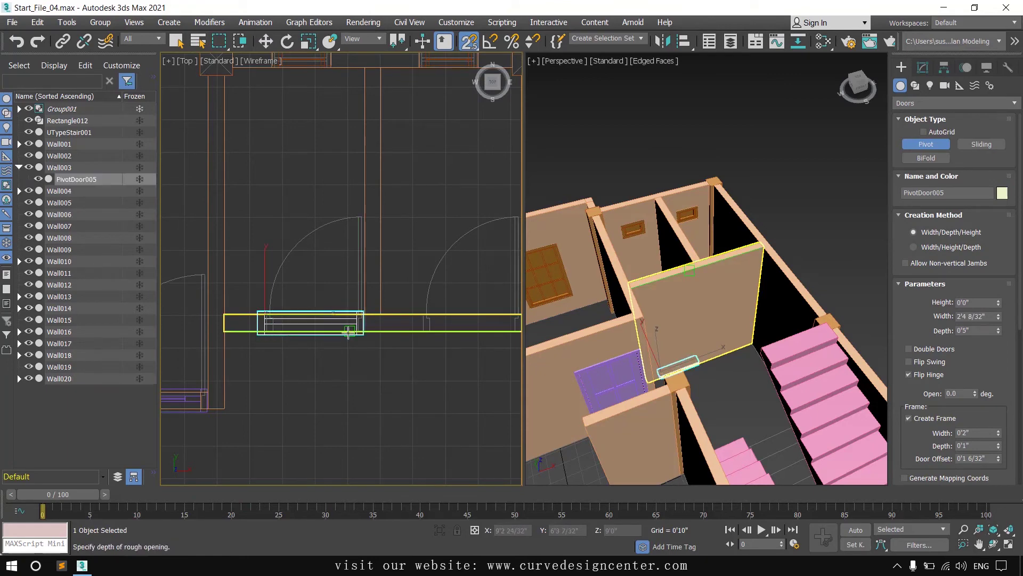
pyautogui.click(349, 331)
pyautogui.click(315, 162)
pyautogui.rightClick(326, 155)
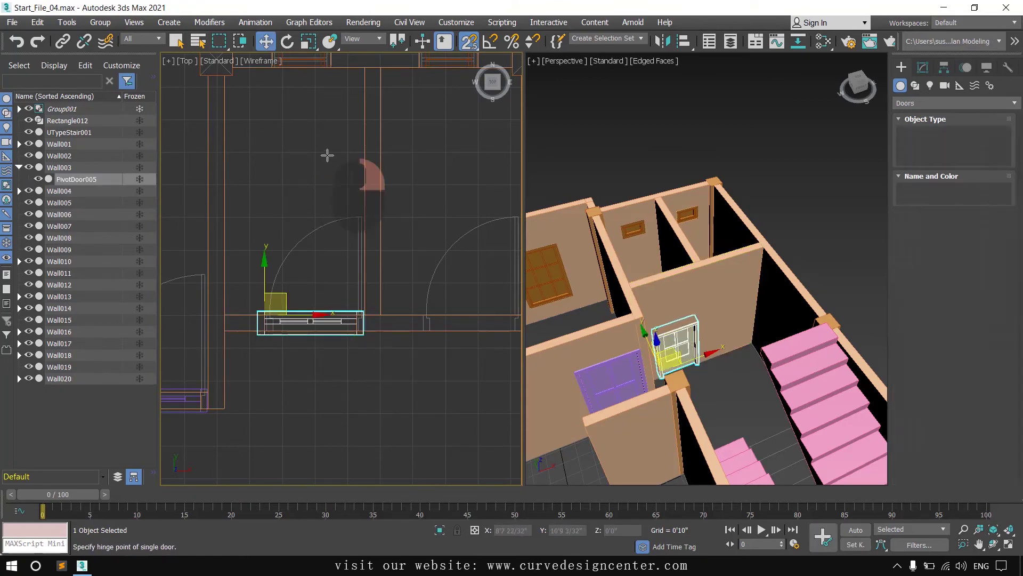
# Set the small-room door's height to 6'6" and its width to 2'6"
pyautogui.click(923, 68)
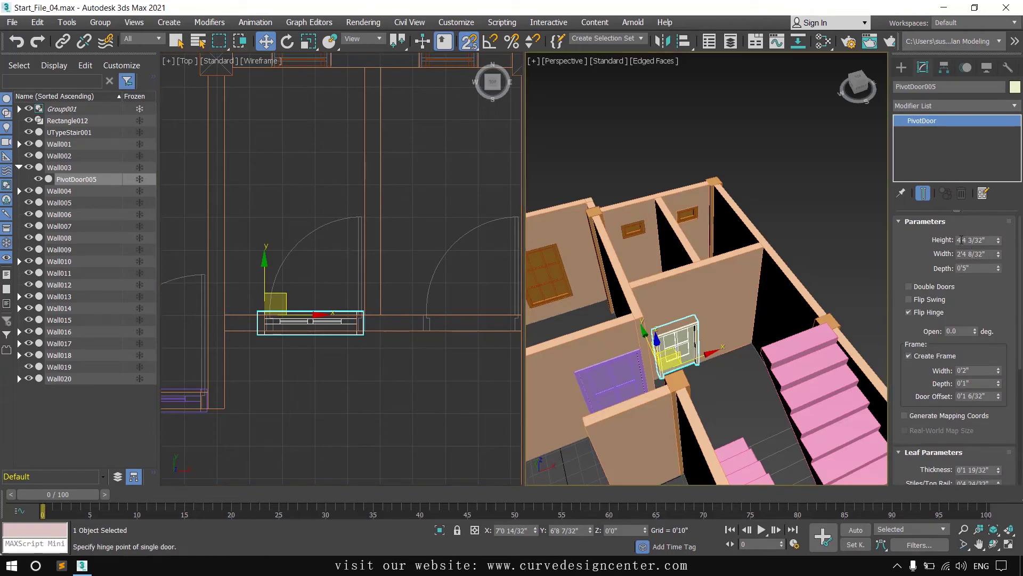
pyautogui.click(973, 240)
pyautogui.press('BackSpace')
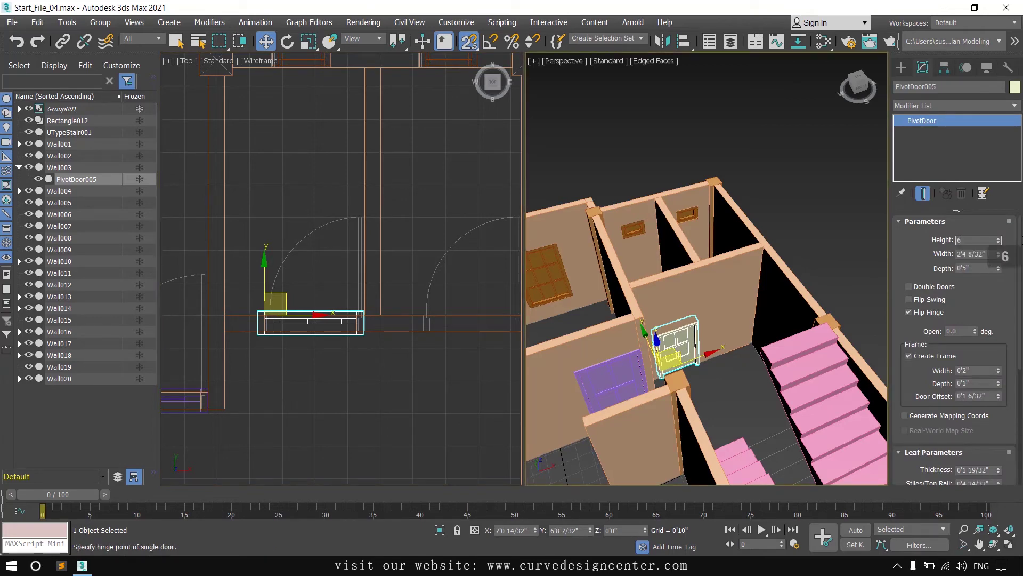
pyautogui.write("6'6")
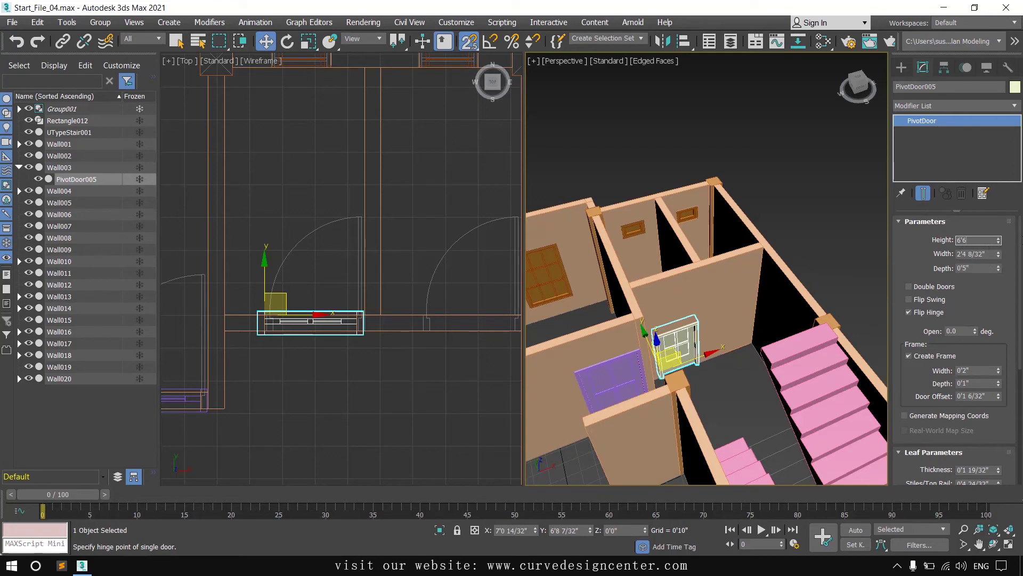
pyautogui.press('Return')
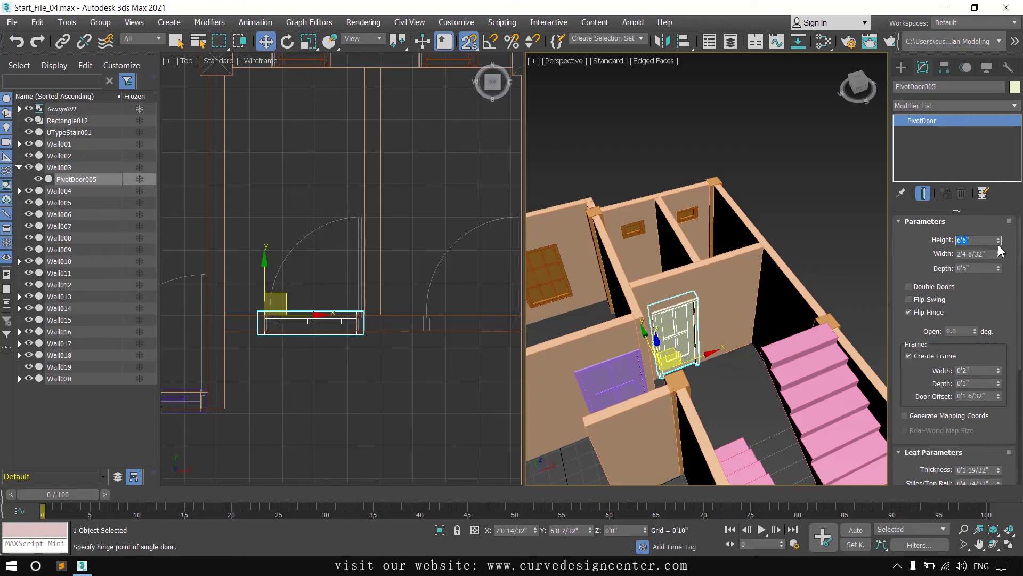
pyautogui.moveTo(967, 254); pyautogui.dragTo(1022, 263)
pyautogui.press('Return')
# Align the 2'6" door with its plan symbol and place one copy along the same wall at the adjacent small room's door symbol
pyautogui.moveTo(315, 312); pyautogui.dragTo(365, 303, button='middle')
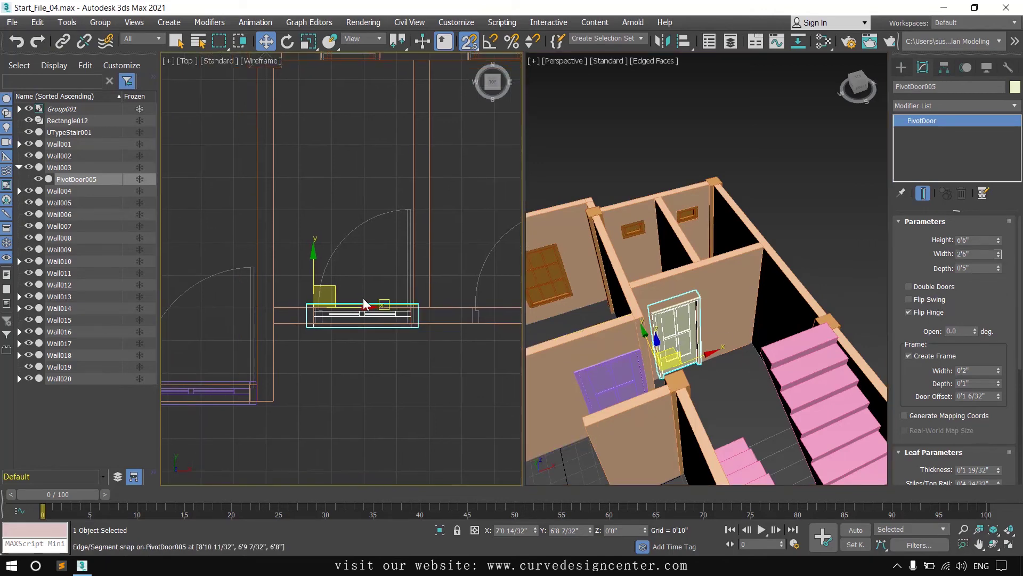
pyautogui.scroll(2, 365, 303)
pyautogui.moveTo(340, 359); pyautogui.dragTo(350, 368, button='middle')
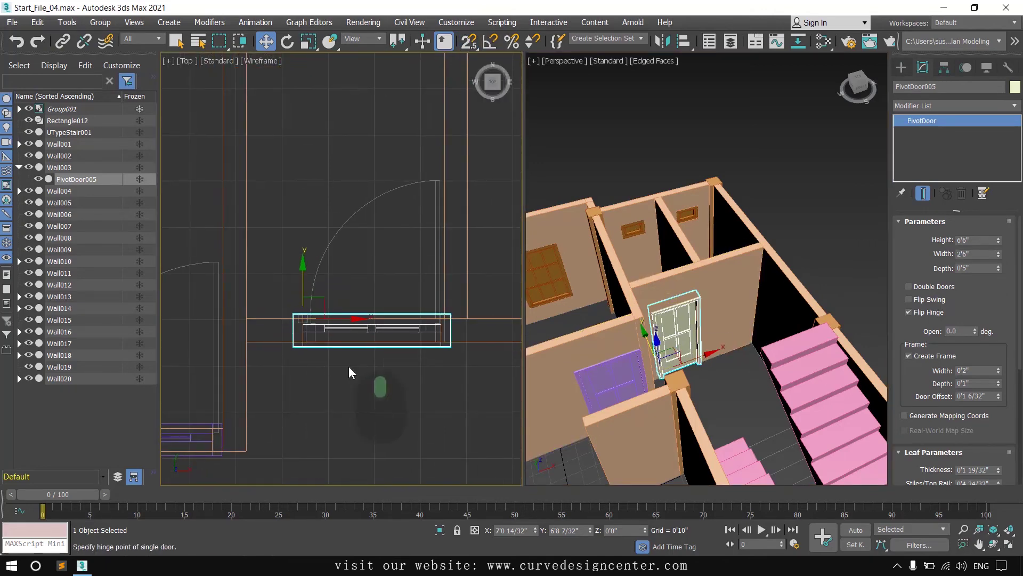
pyautogui.moveTo(352, 319)
pyautogui.mouseDown()
pyautogui.moveTo(320, 341)
pyautogui.moveTo(463, 345)
pyautogui.mouseUp()
pyautogui.scroll(-2, 307, 376)
pyautogui.click(517, 339)
pyautogui.scroll(3, 400, 389)
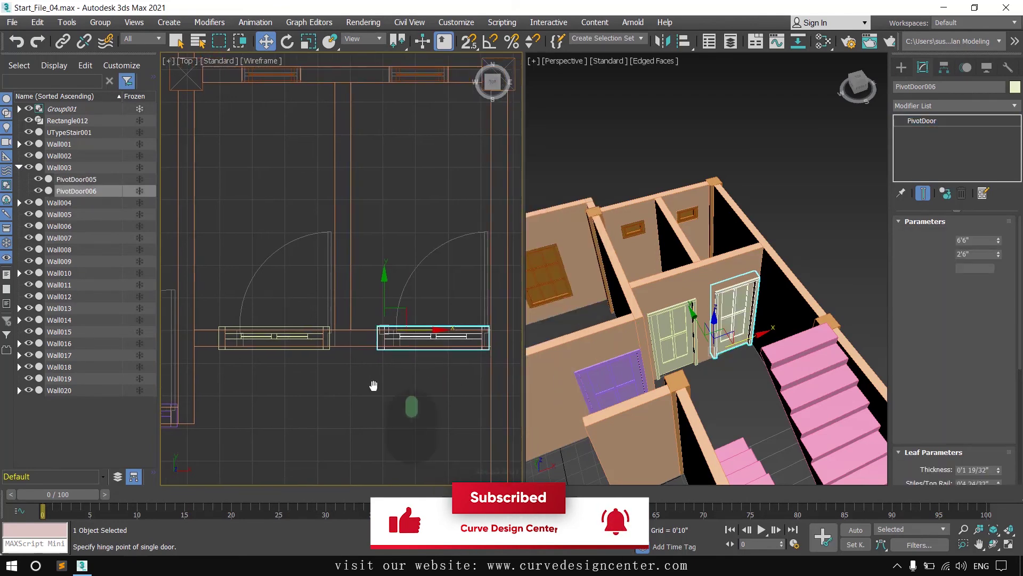
pyautogui.moveTo(401, 379); pyautogui.dragTo(400, 379)
pyautogui.scroll(-3, 713, 314)
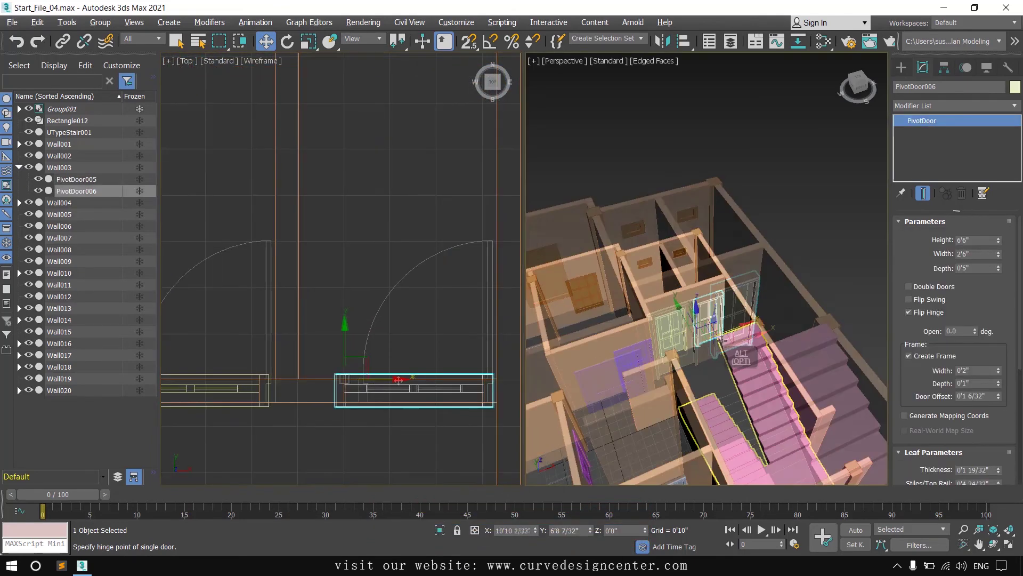
# Examine the placed doors from several sides of the house in the enlarged perspective view
pyautogui.hotkey('alt', 'w')
pyautogui.scroll(-3, 659, 315)
pyautogui.moveTo(607, 325); pyautogui.dragTo(692, 221, button='middle')
pyautogui.keyDown('alt'); pyautogui.moveTo(696, 291); pyautogui.dragTo(556, 381, button='middle'); pyautogui.keyUp('alt')
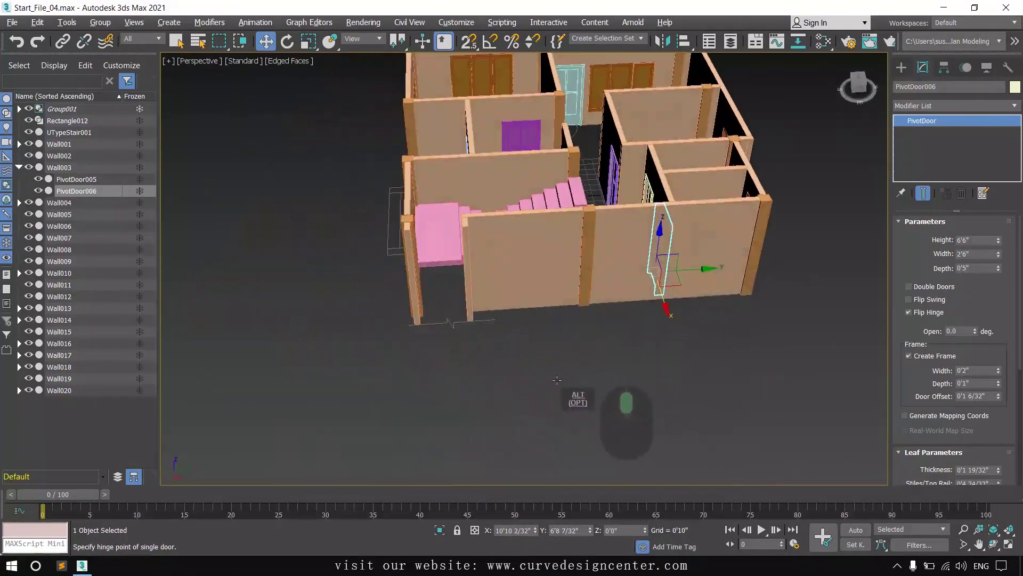
pyautogui.keyDown('alt'); pyautogui.moveTo(555, 382); pyautogui.dragTo(594, 368, button='middle'); pyautogui.keyUp('alt')
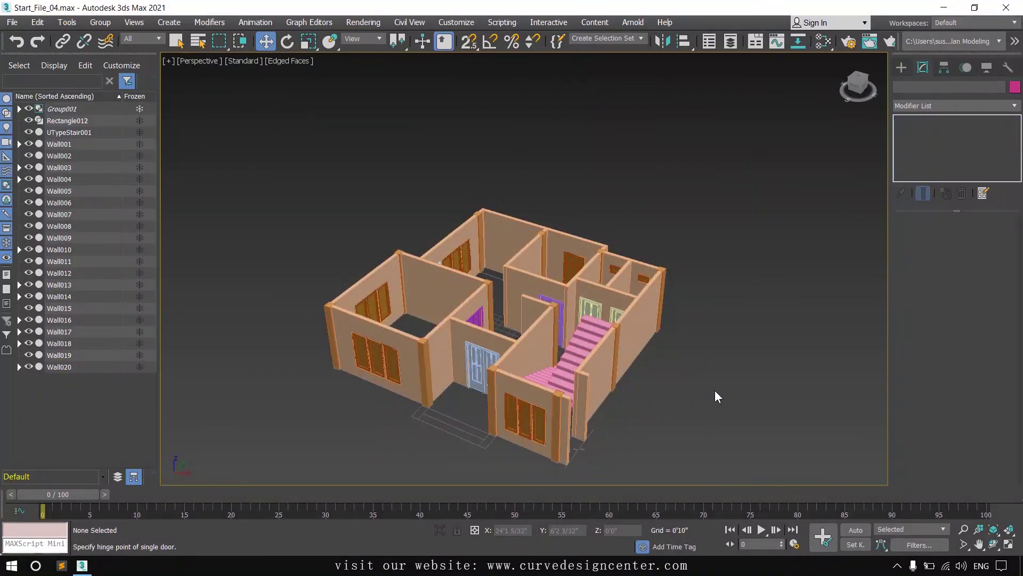